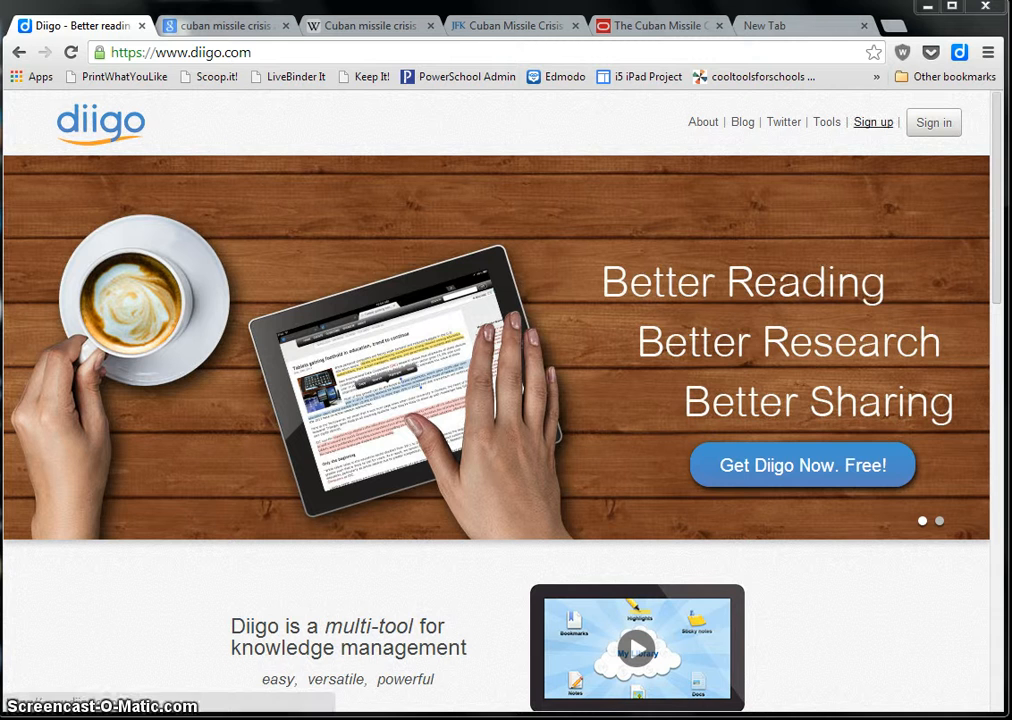
# Sign up for a Diigo account using the Google sign-in option.
pyautogui.click(873, 122)
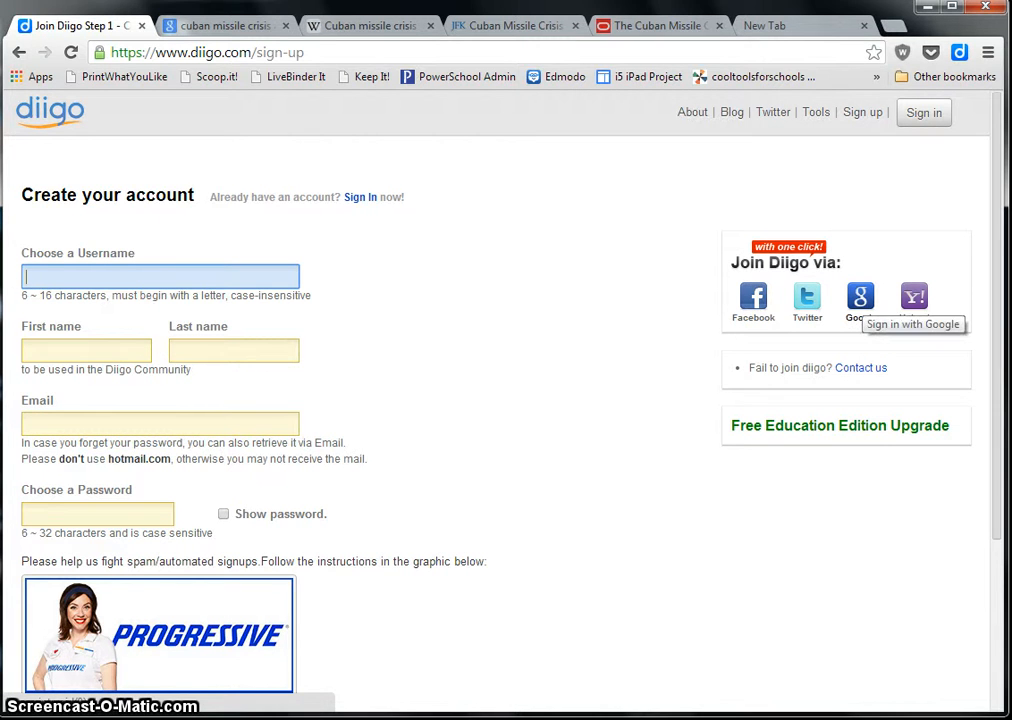
pyautogui.click(860, 296)
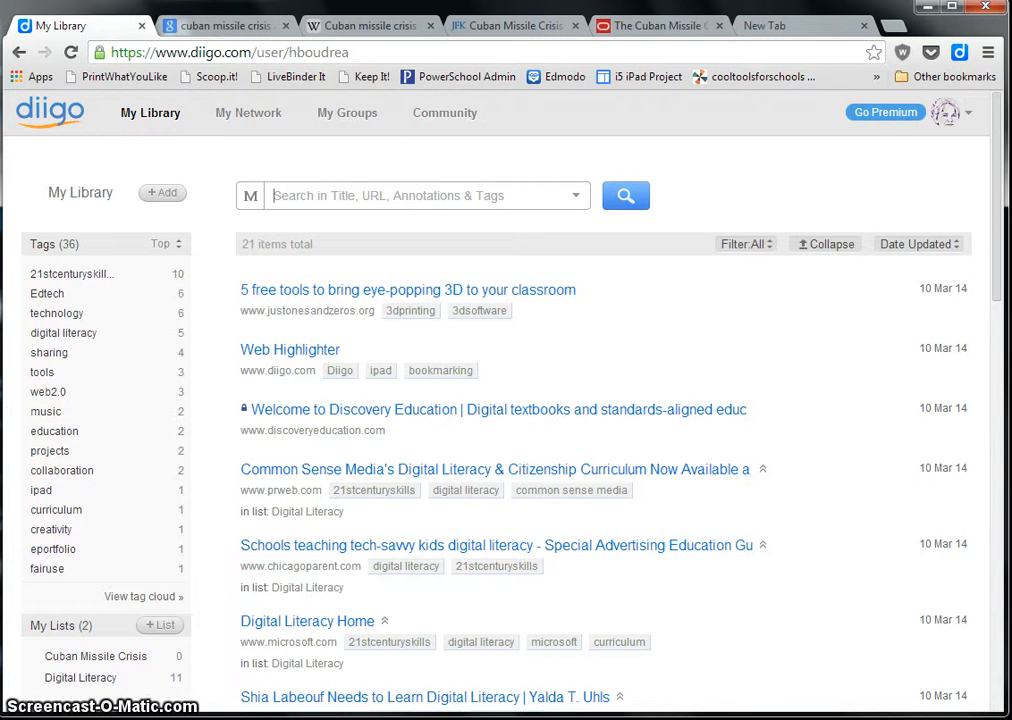
# Add the Diigolet bookmarklet from Diigo's tools page to the browser's bookmarks bar.
pyautogui.moveTo(948, 113)
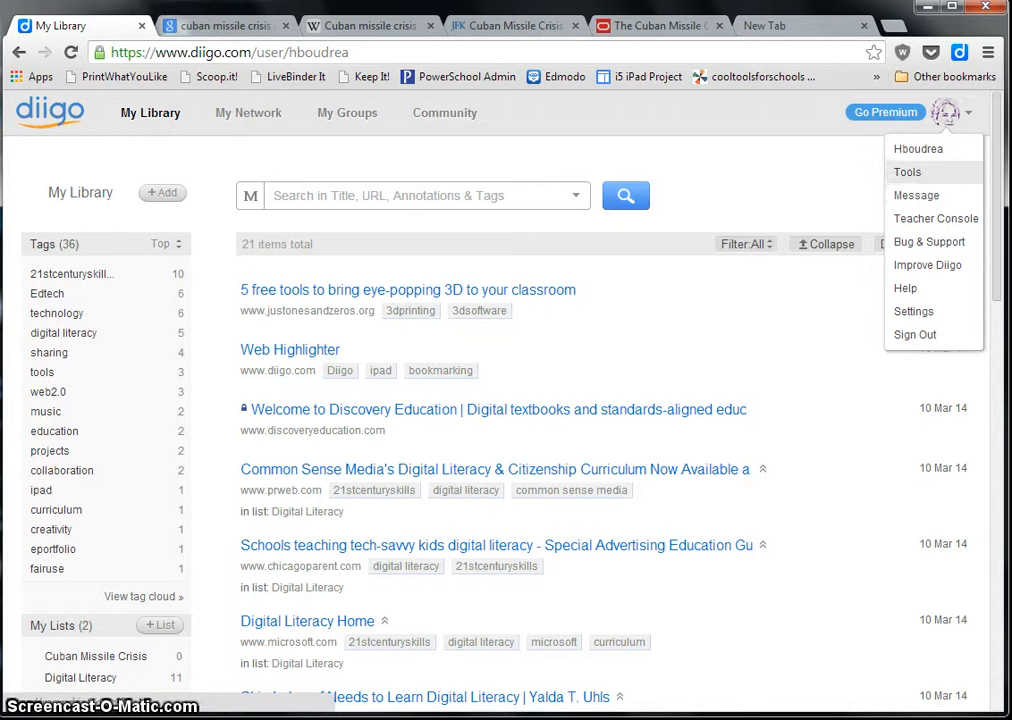
pyautogui.click(910, 172)
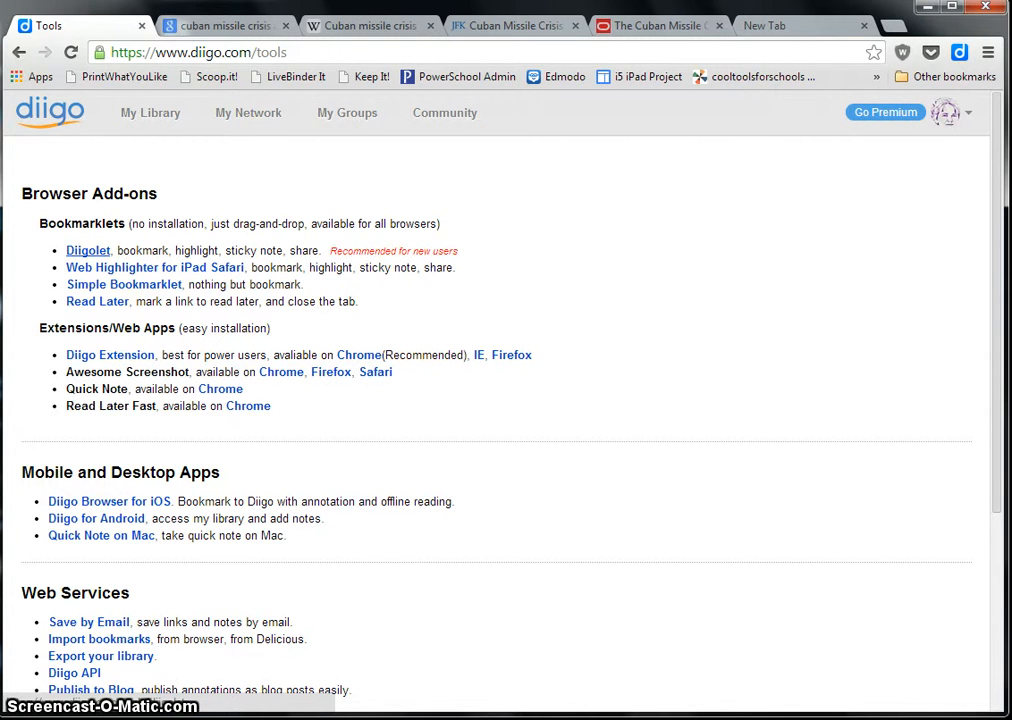
pyautogui.click(84, 251)
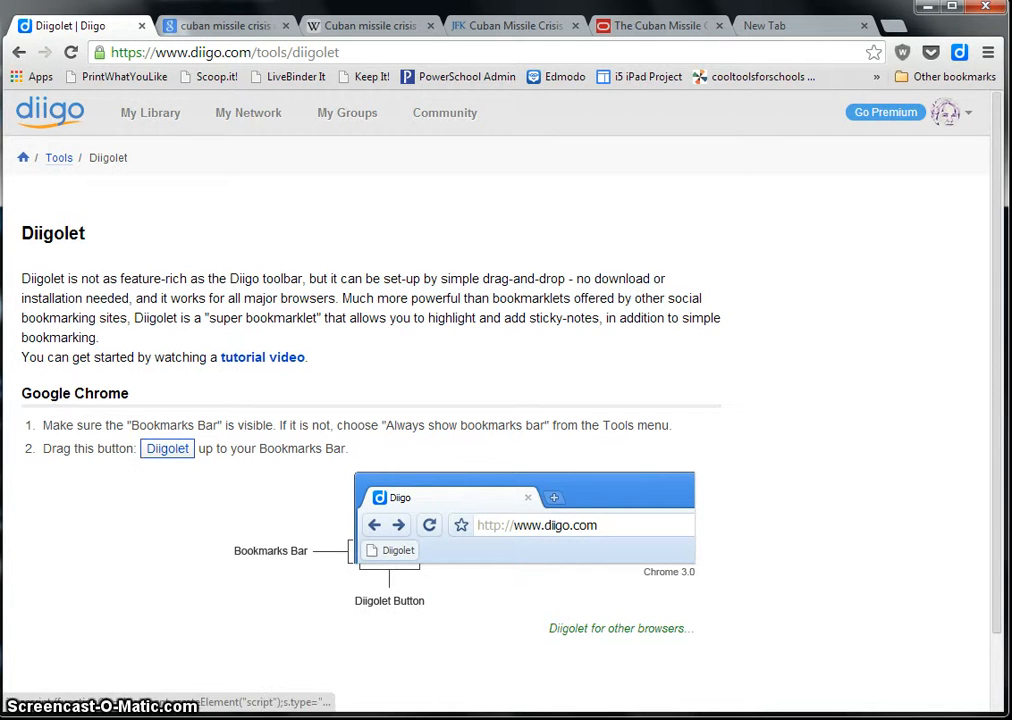
pyautogui.moveTo(167, 448)
pyautogui.mouseDown()
pyautogui.moveTo(290, 358)
pyautogui.moveTo(560, 75)
pyautogui.mouseUp()
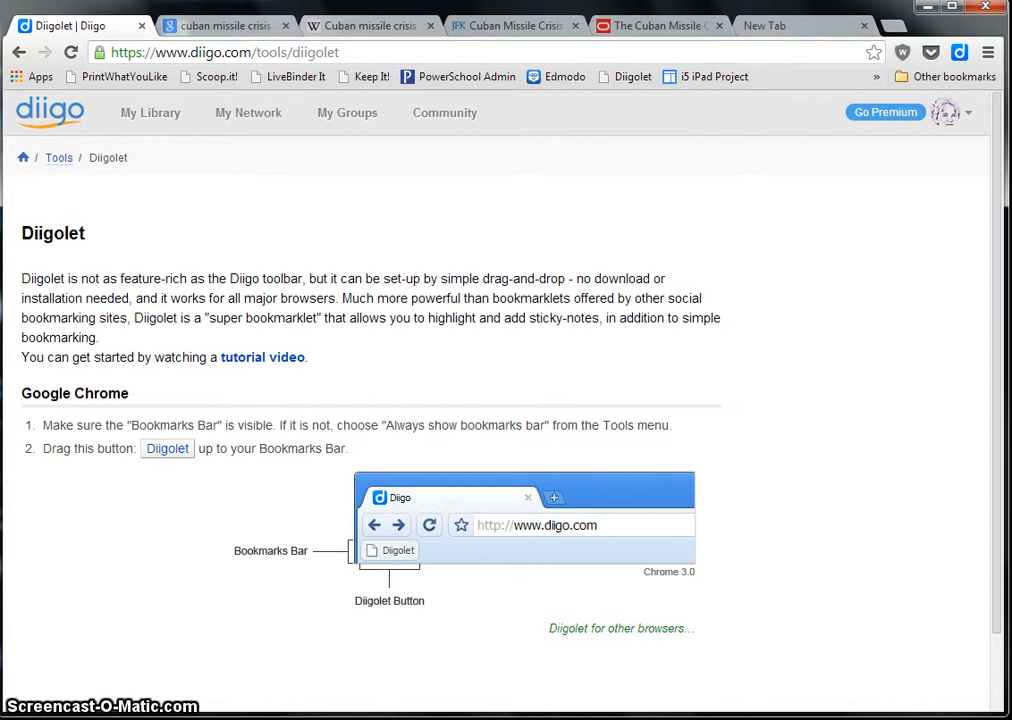
# Close the Google results page and use Diigolet to bookmark the Wikipedia Cuban missile crisis article with the tags cuban, missile and crisis.
pyautogui.click(286, 25)
pyautogui.click(195, 24)
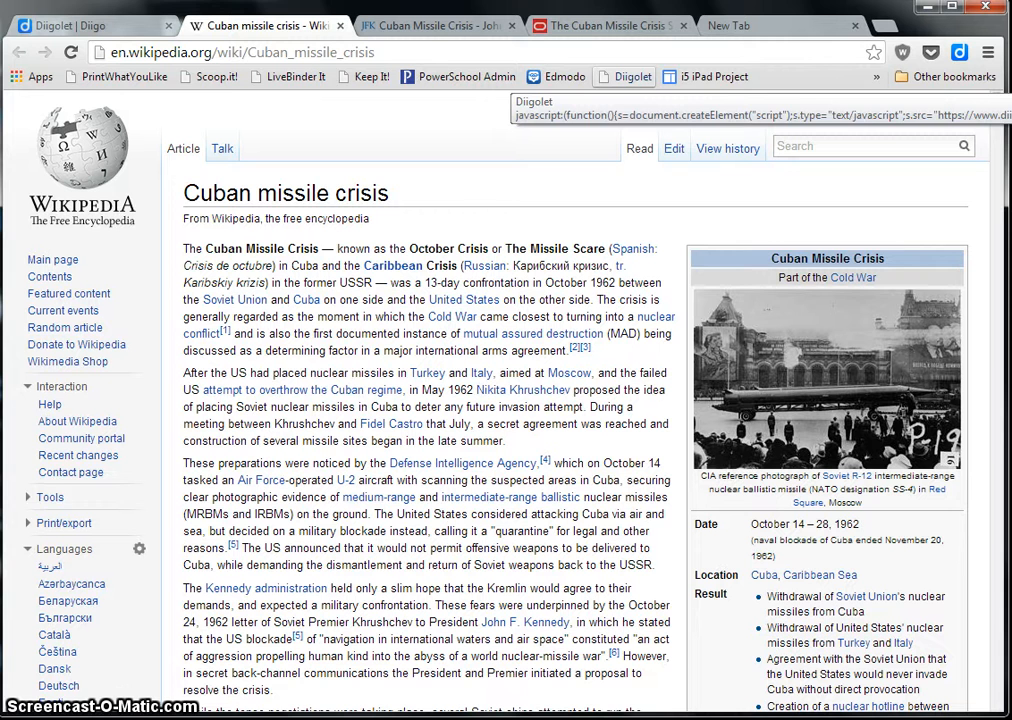
pyautogui.click(628, 77)
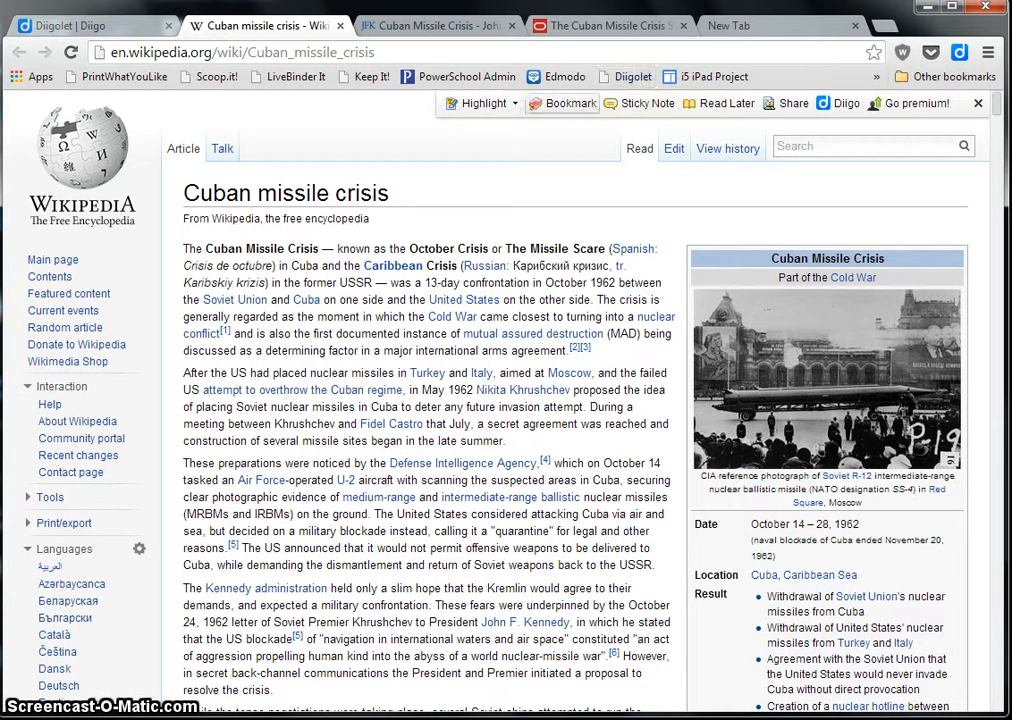
pyautogui.click(566, 103)
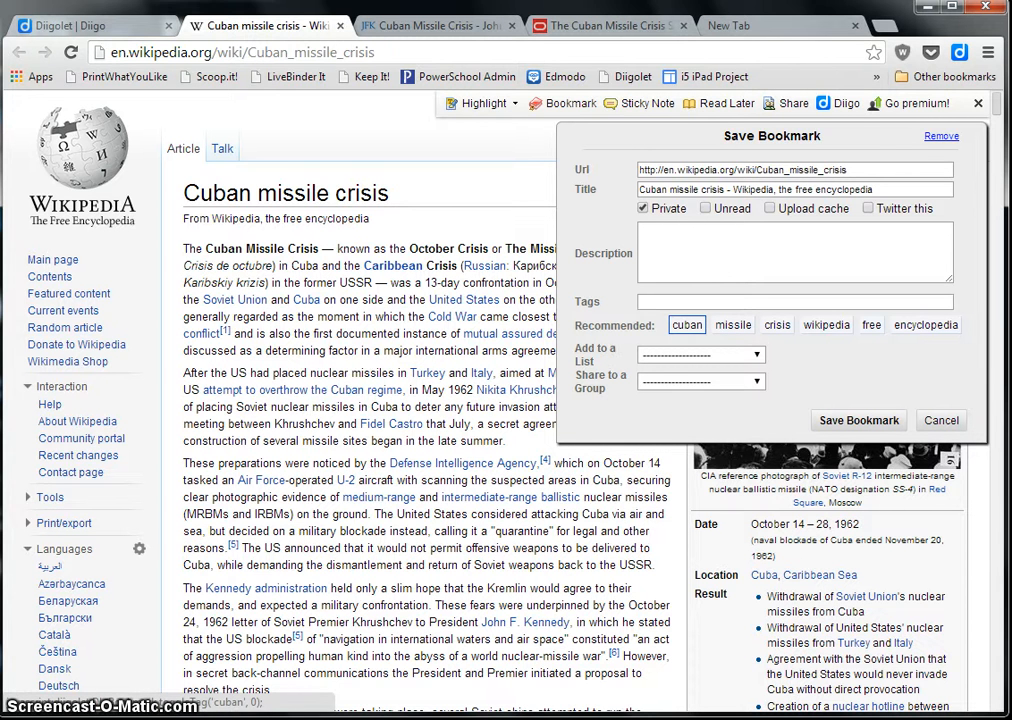
pyautogui.click(687, 325)
pyautogui.click(733, 325)
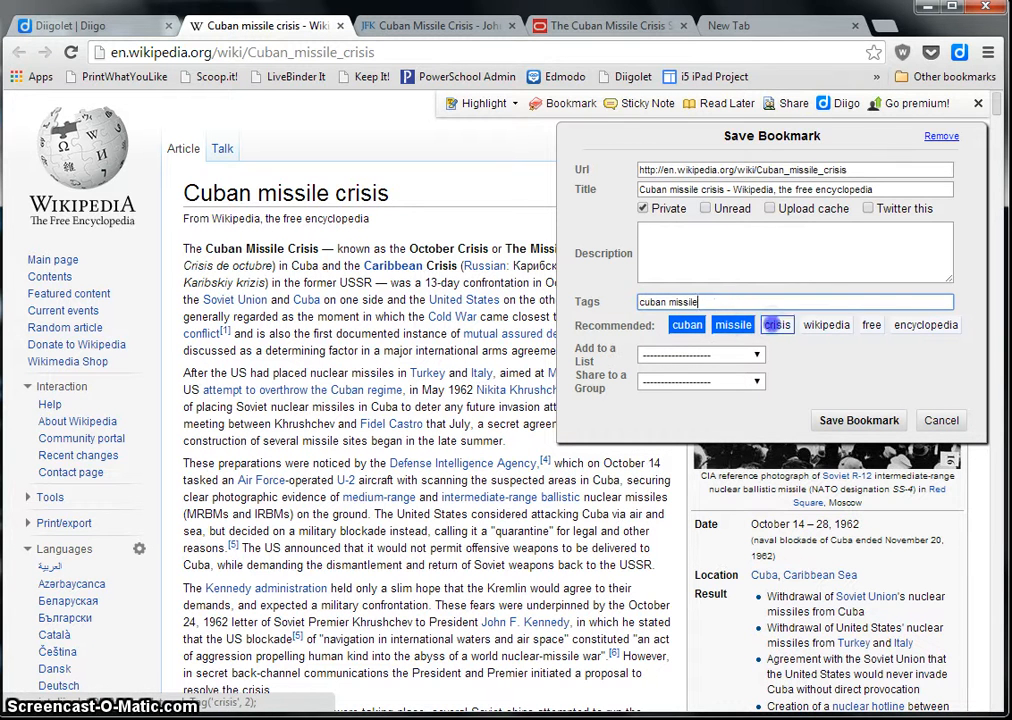
pyautogui.click(777, 325)
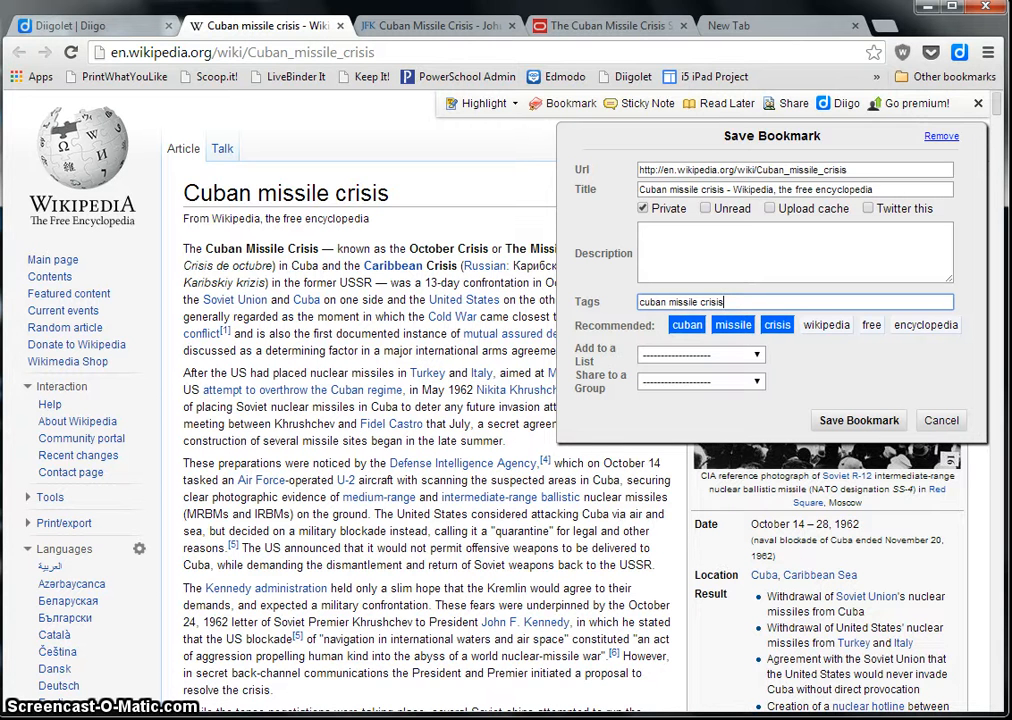
pyautogui.click(833, 420)
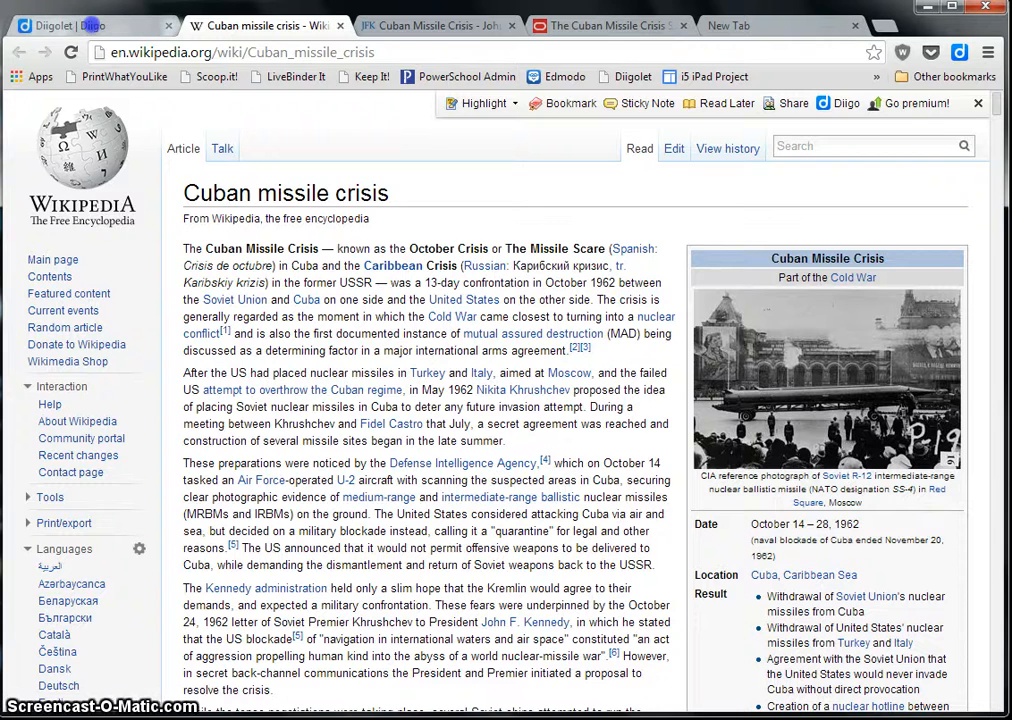
# Return to Diigo and open the library of saved bookmarks.
pyautogui.click(72, 22)
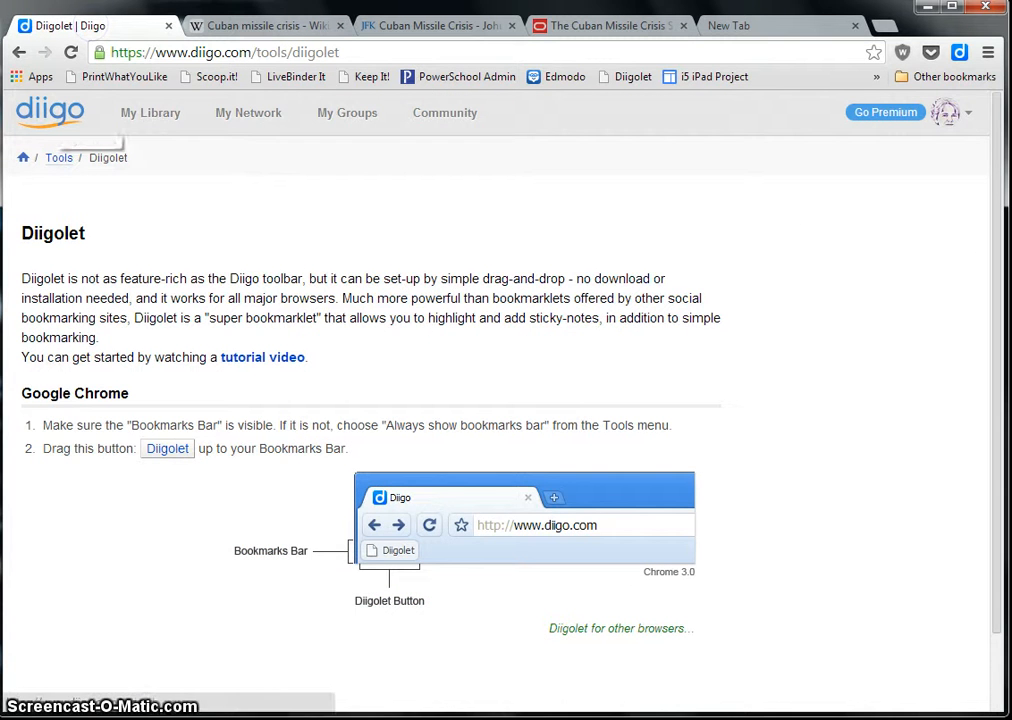
pyautogui.click(146, 112)
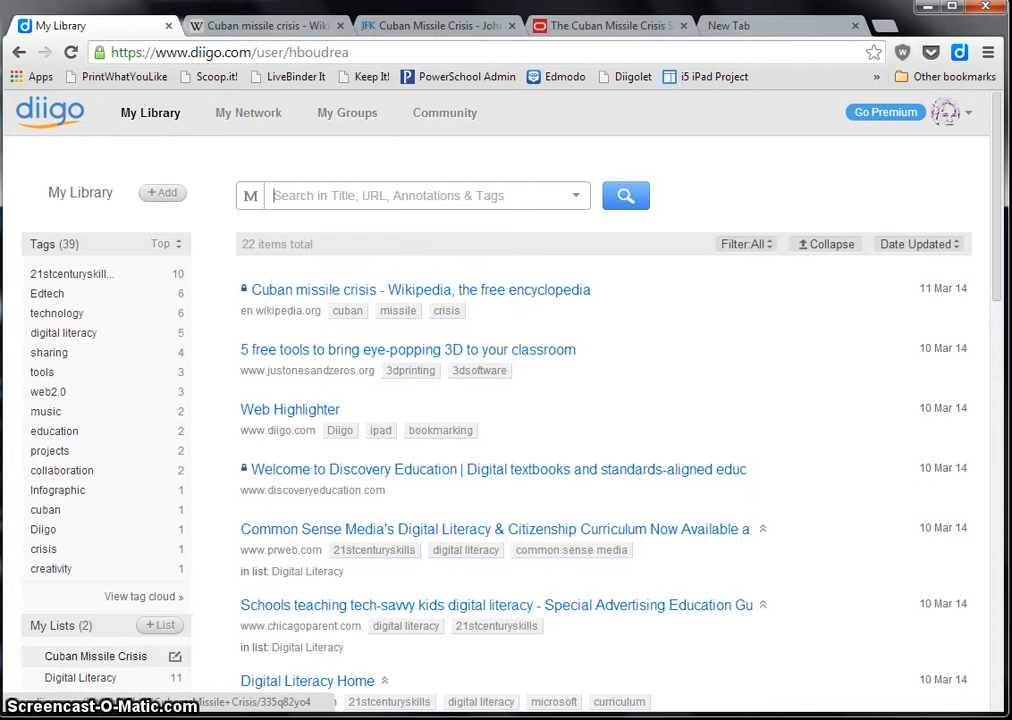
pyautogui.scroll(-1, 95, 656)
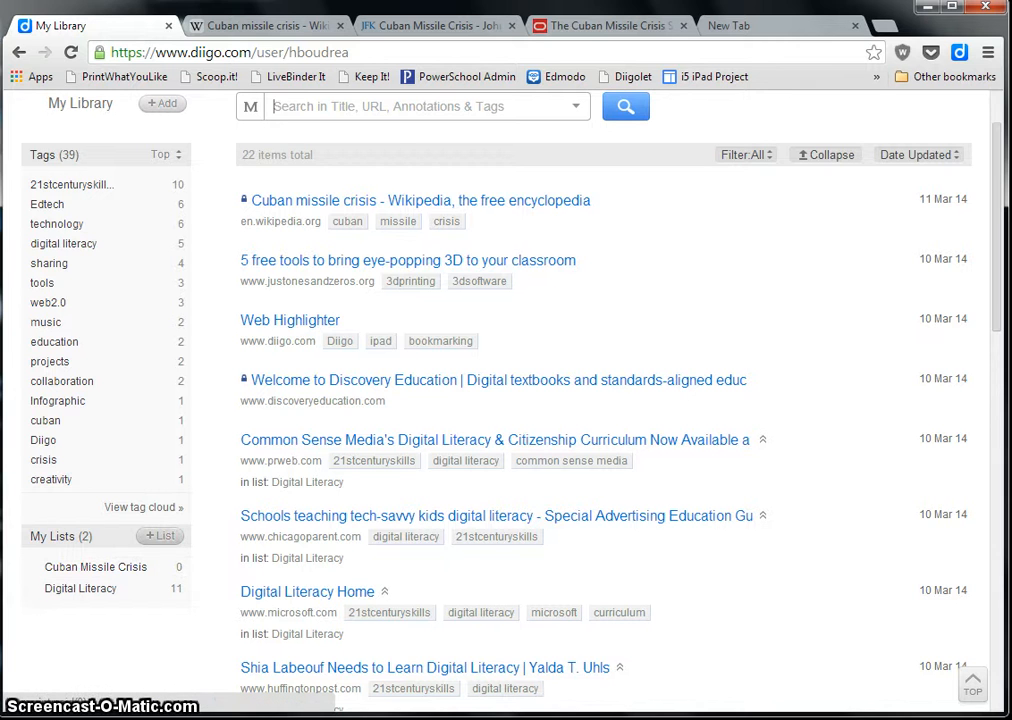
pyautogui.click(160, 535)
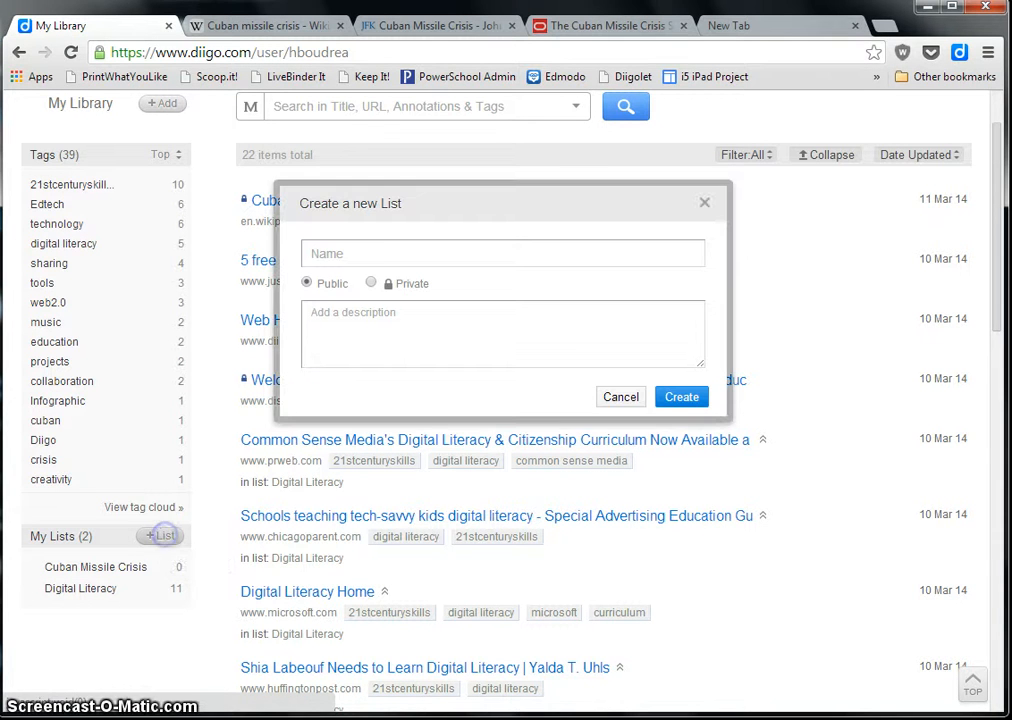
pyautogui.click(376, 253)
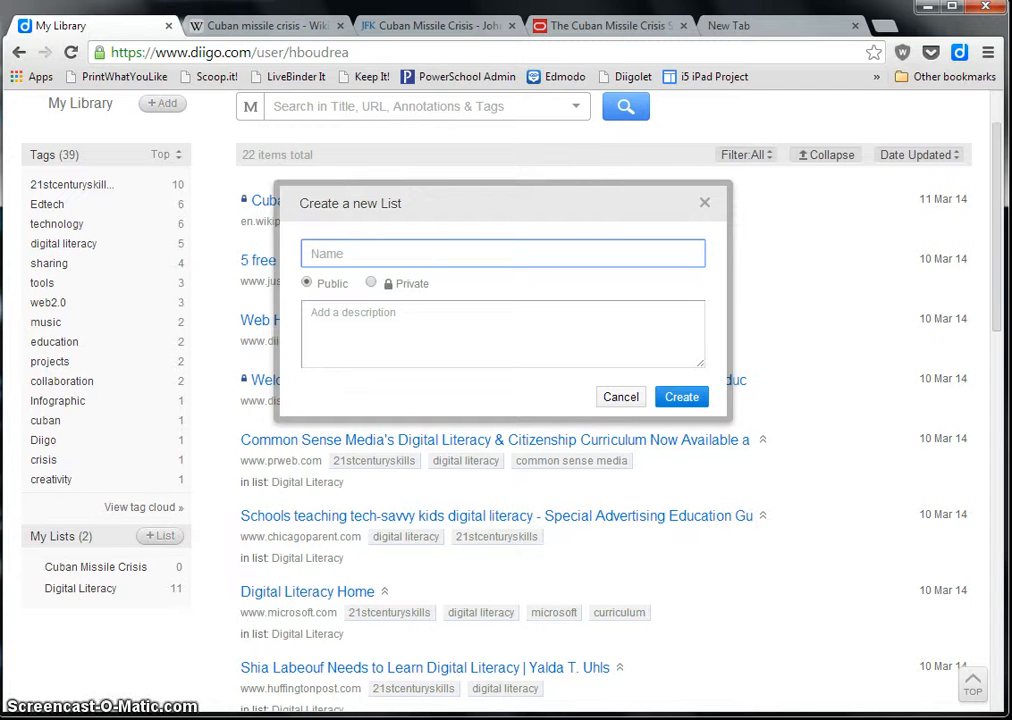
pyautogui.click(704, 202)
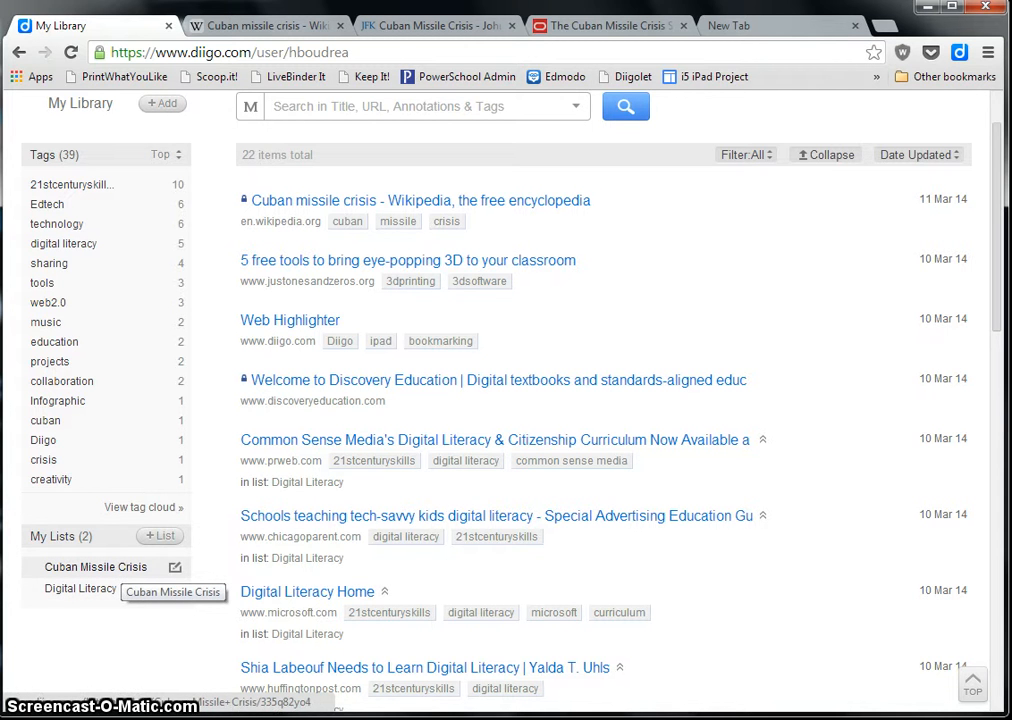
# Add the Wikipedia article's bookmark to the Cuban Missile Crisis list, save it, and refresh that list in Diigo.
pyautogui.click(122, 565)
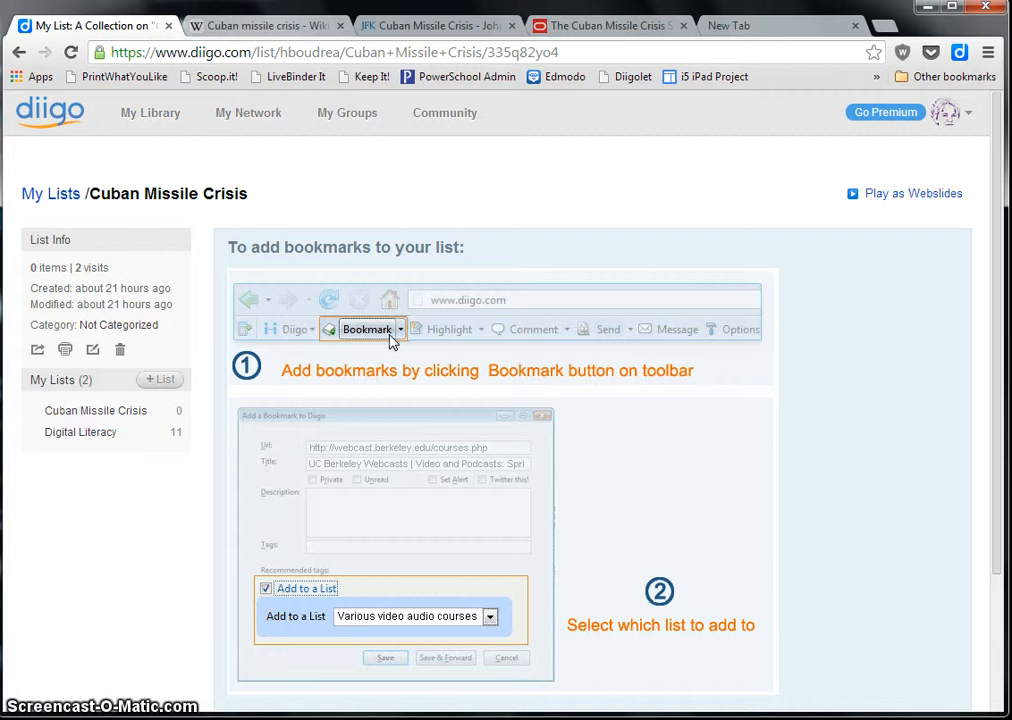
pyautogui.hotkey('ctrl', 'Tab')
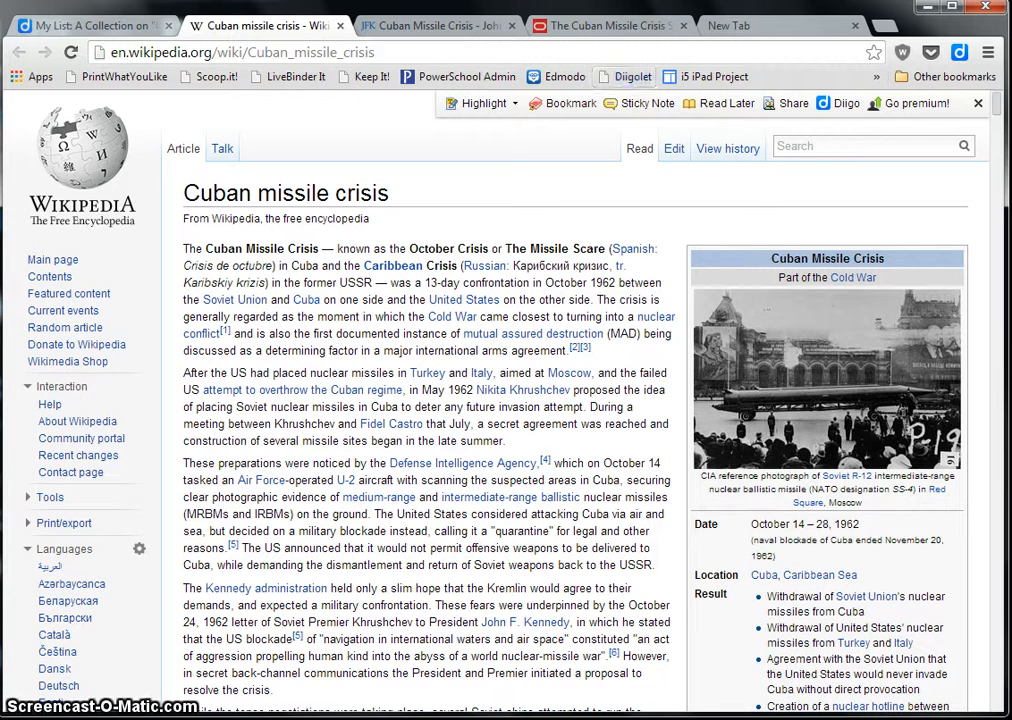
pyautogui.click(562, 103)
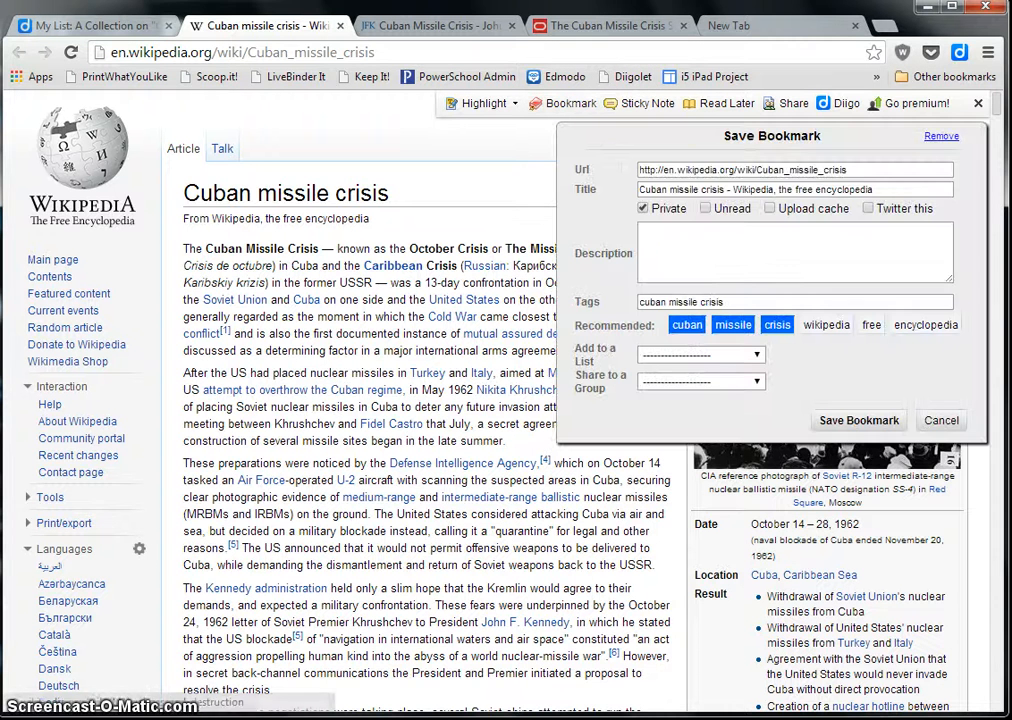
pyautogui.click(700, 354)
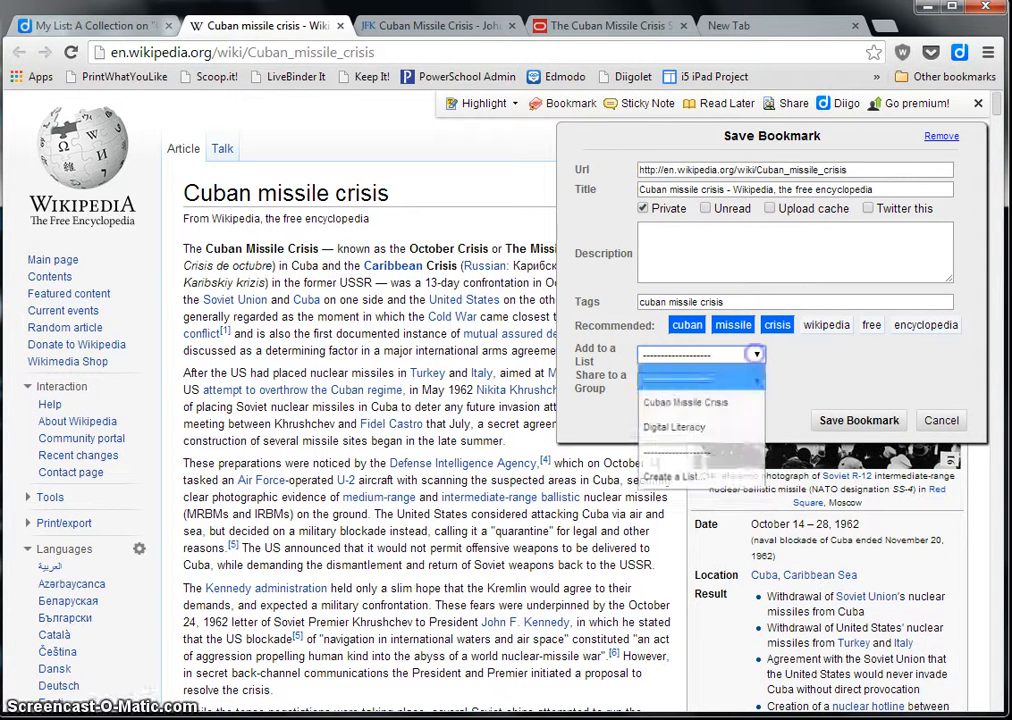
pyautogui.click(729, 399)
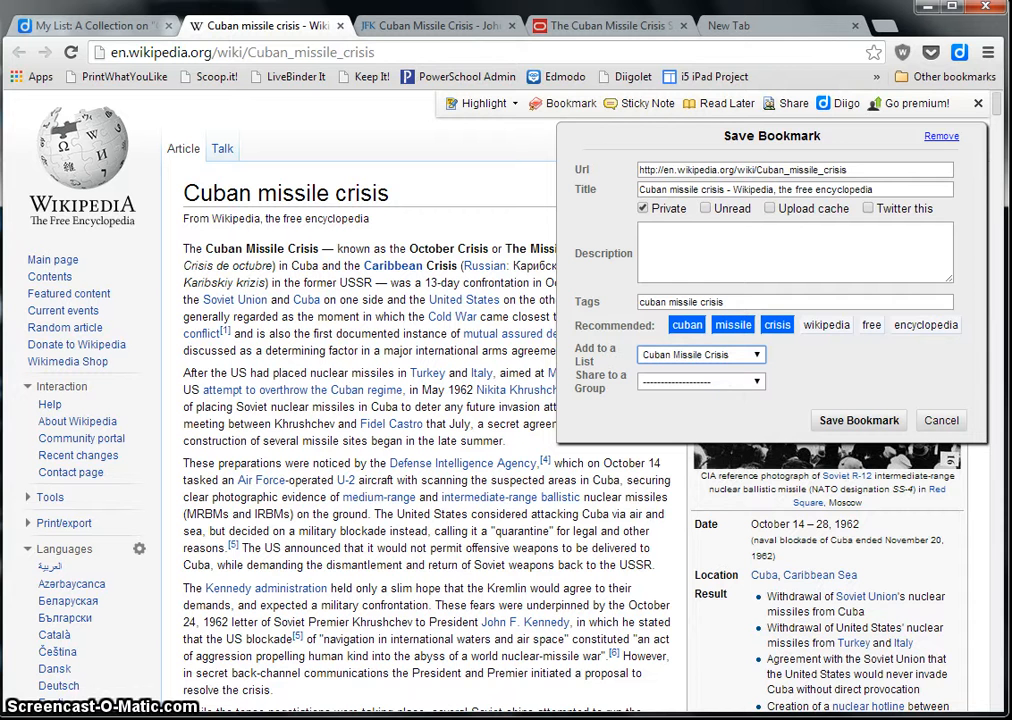
pyautogui.click(859, 420)
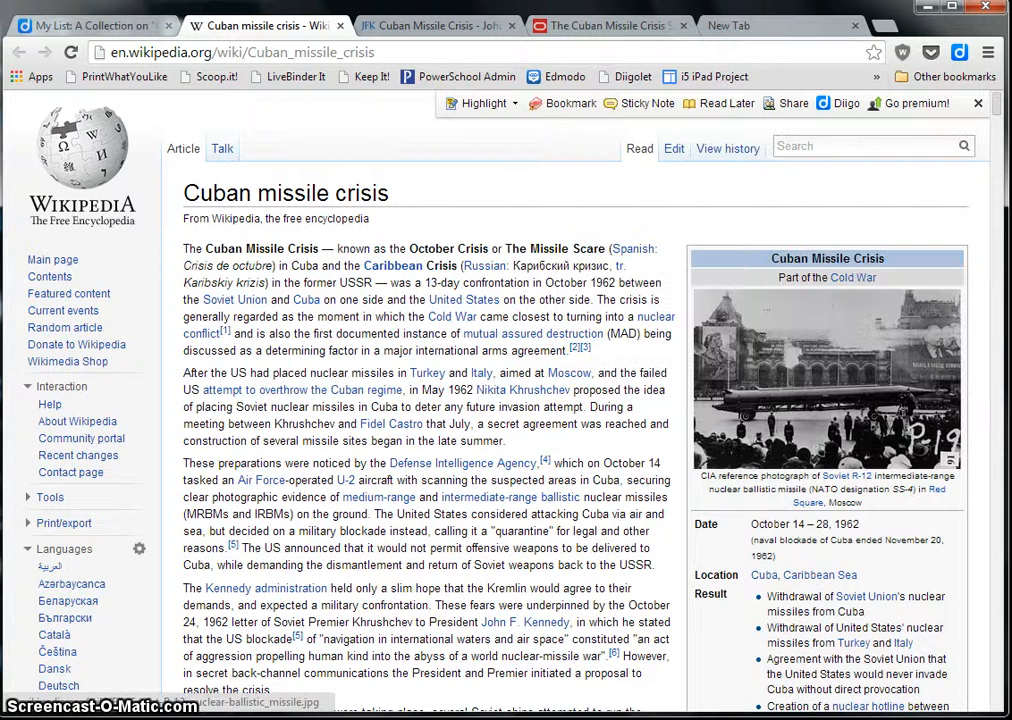
pyautogui.click(90, 25)
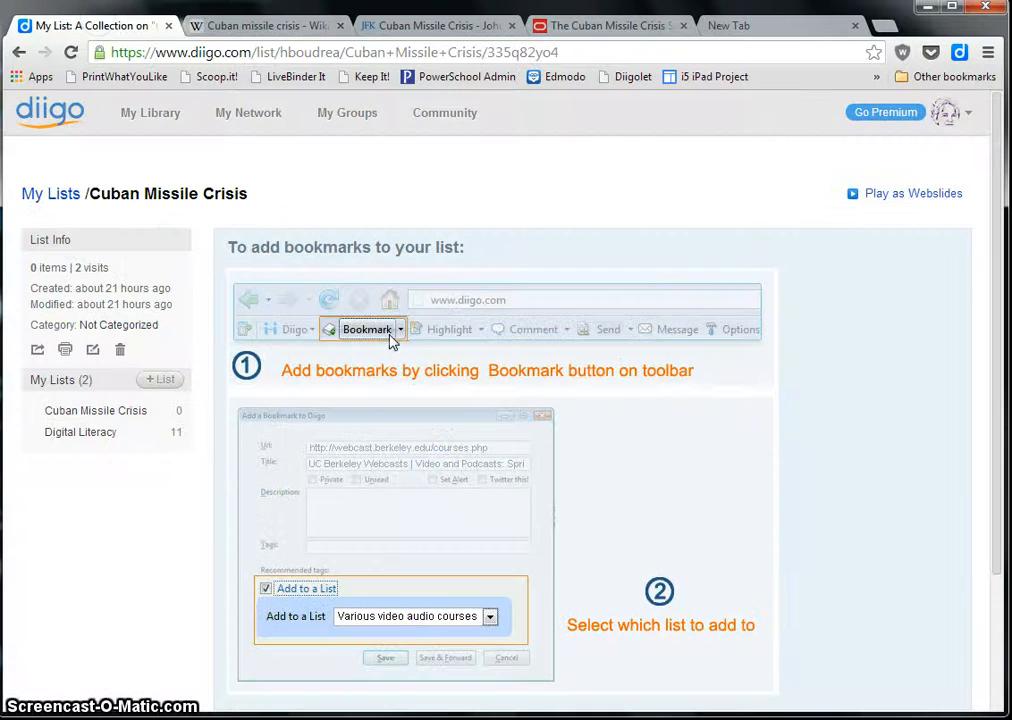
pyautogui.click(100, 411)
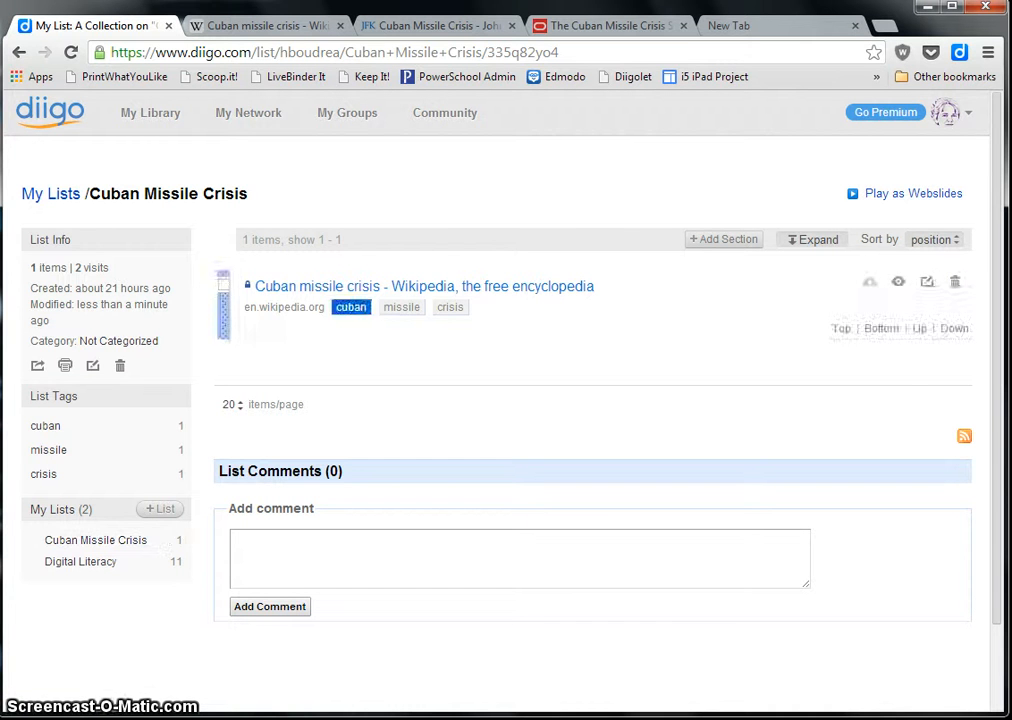
# Start Diigolet on the JFK Library's Cuban Missile Crisis page and highlight the paragraph from "In October 1962" to "discuss the problem.".
pyautogui.click(435, 25)
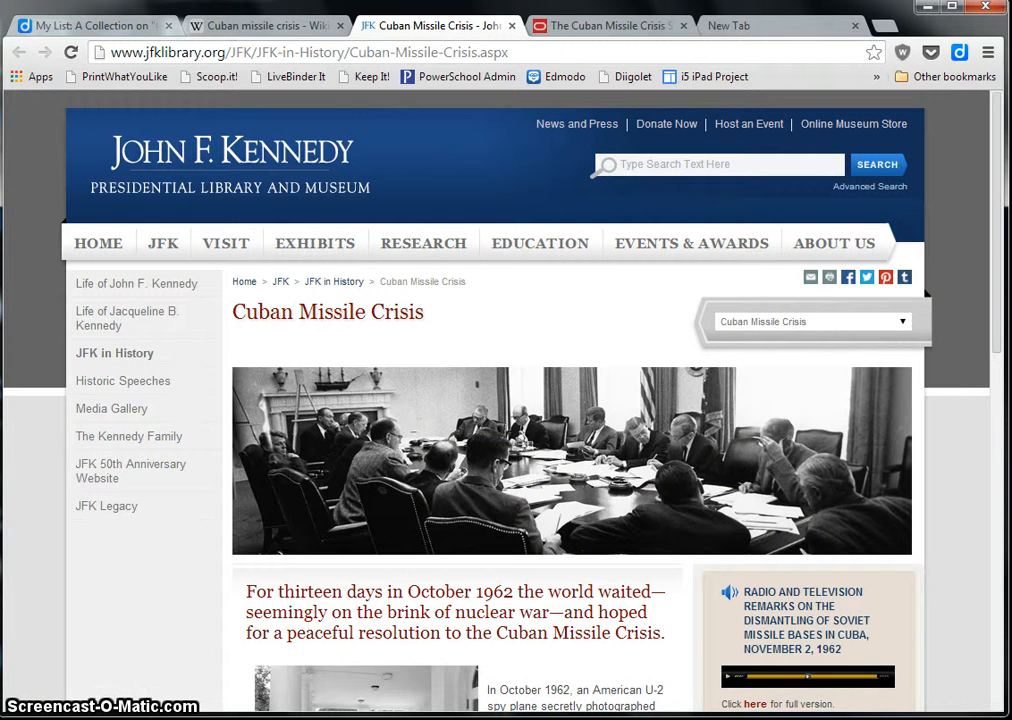
pyautogui.click(626, 76)
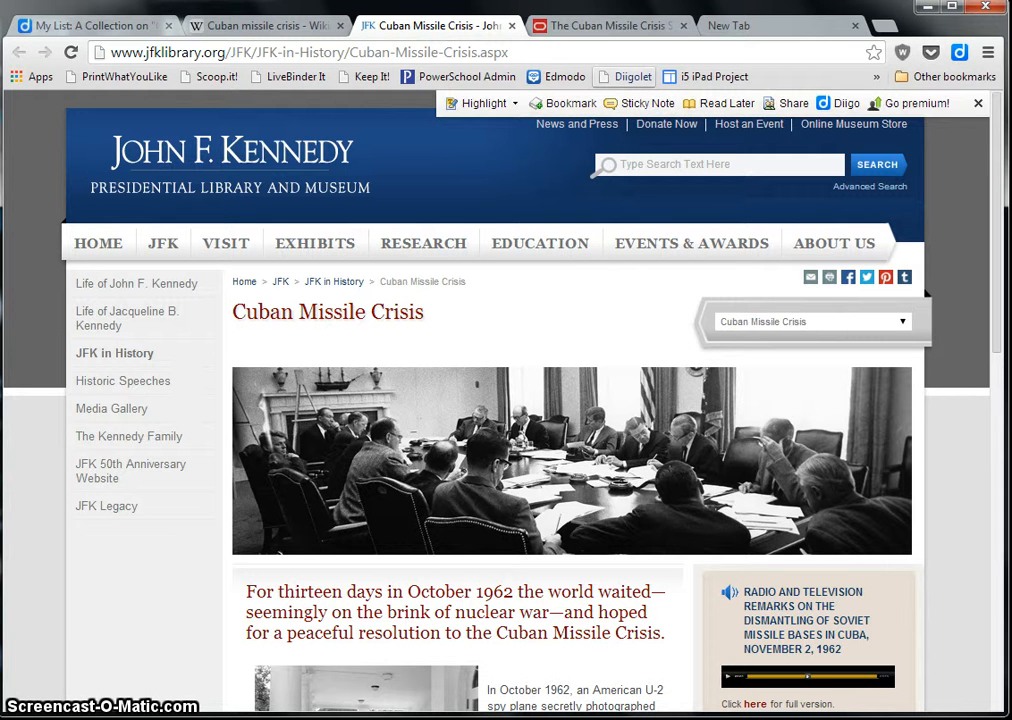
pyautogui.click(560, 103)
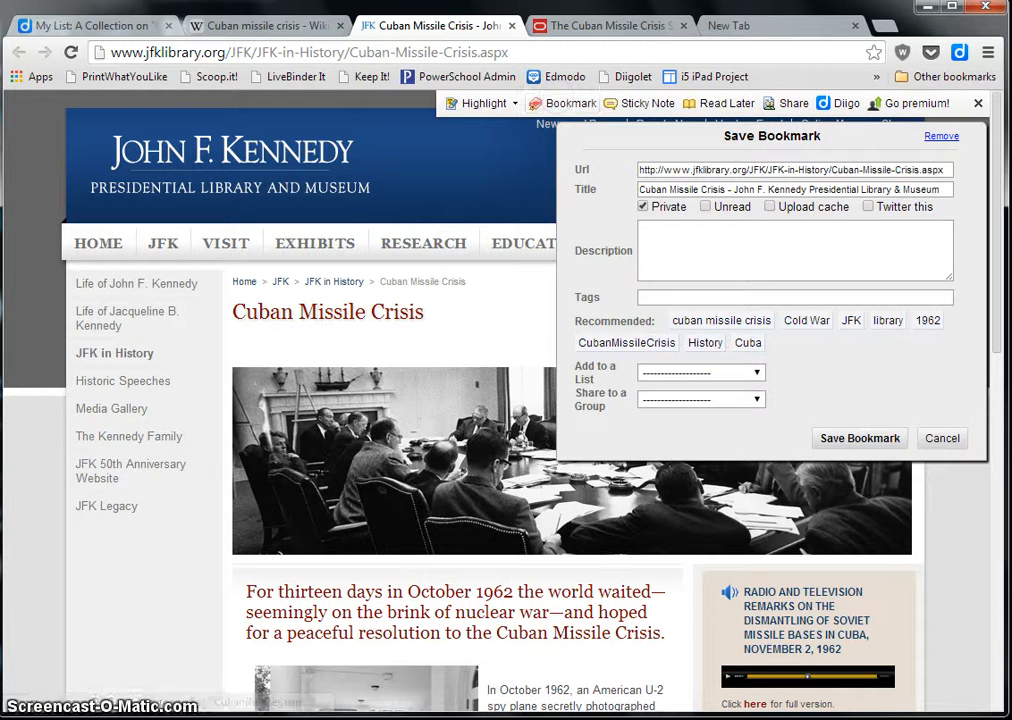
pyautogui.click(941, 438)
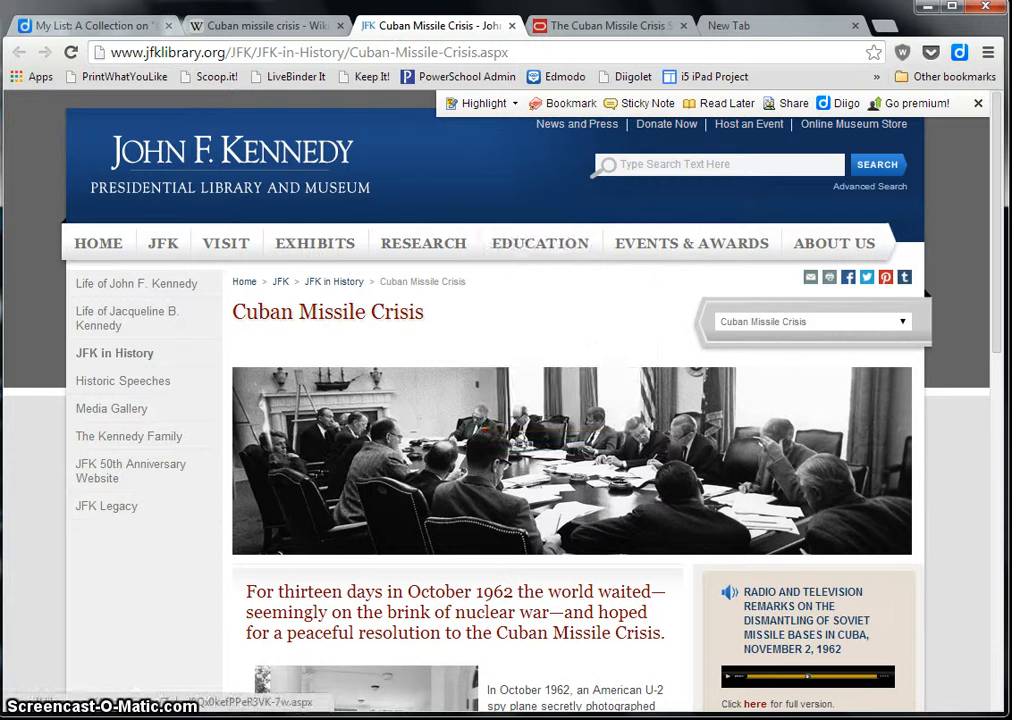
pyautogui.scroll(-3, 350, 345)
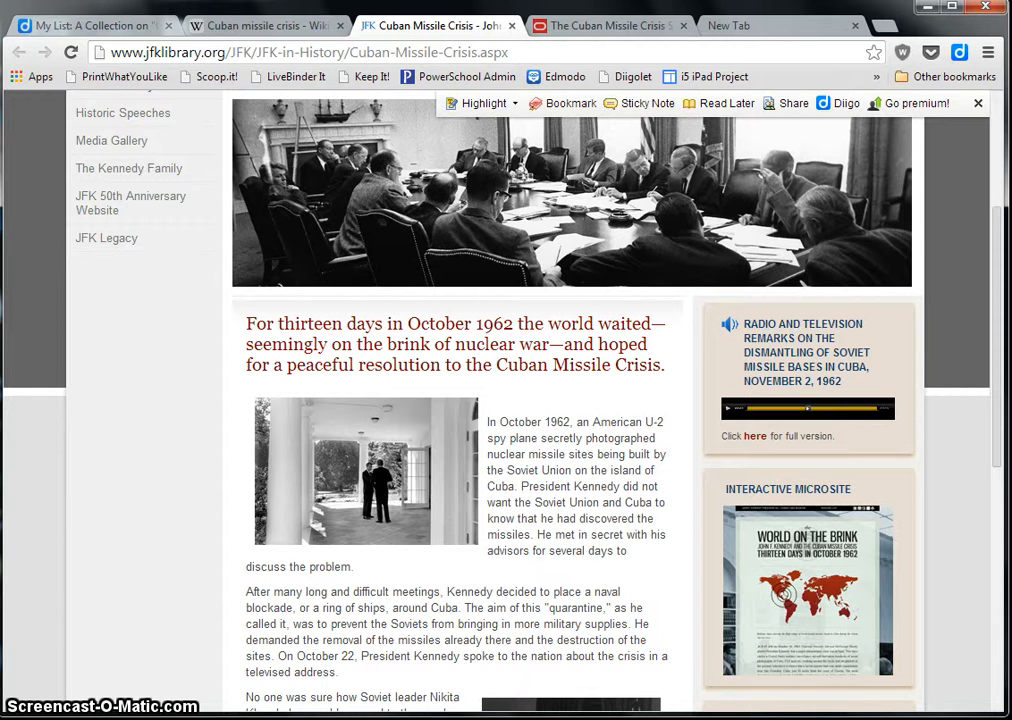
pyautogui.click(481, 103)
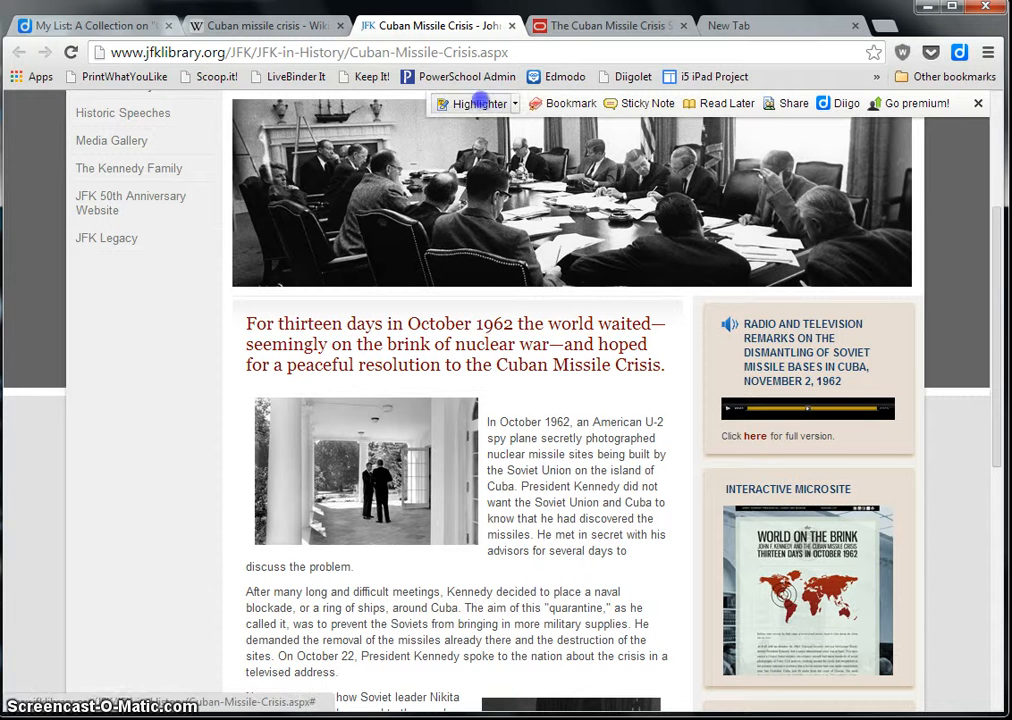
pyautogui.moveTo(489, 422)
pyautogui.mouseDown()
pyautogui.moveTo(535, 431)
pyautogui.moveTo(673, 549)
pyautogui.moveTo(576, 570)
pyautogui.mouseUp()
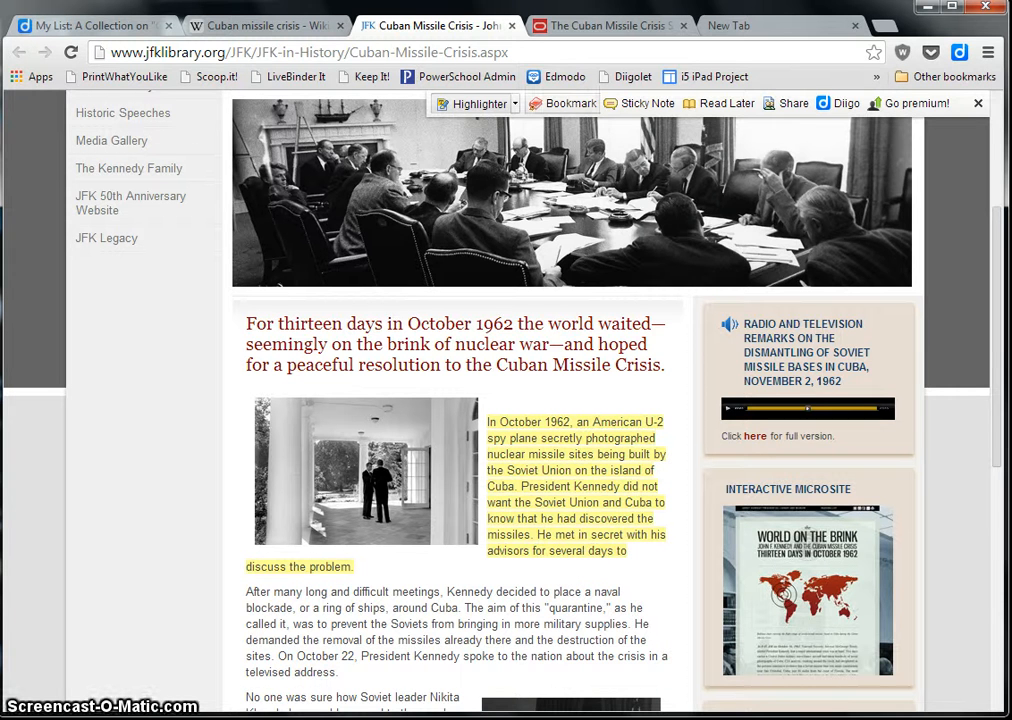
# Save the JFK Library page as a bookmark in the Cuban Missile Crisis list.
pyautogui.click(578, 102)
pyautogui.click(757, 372)
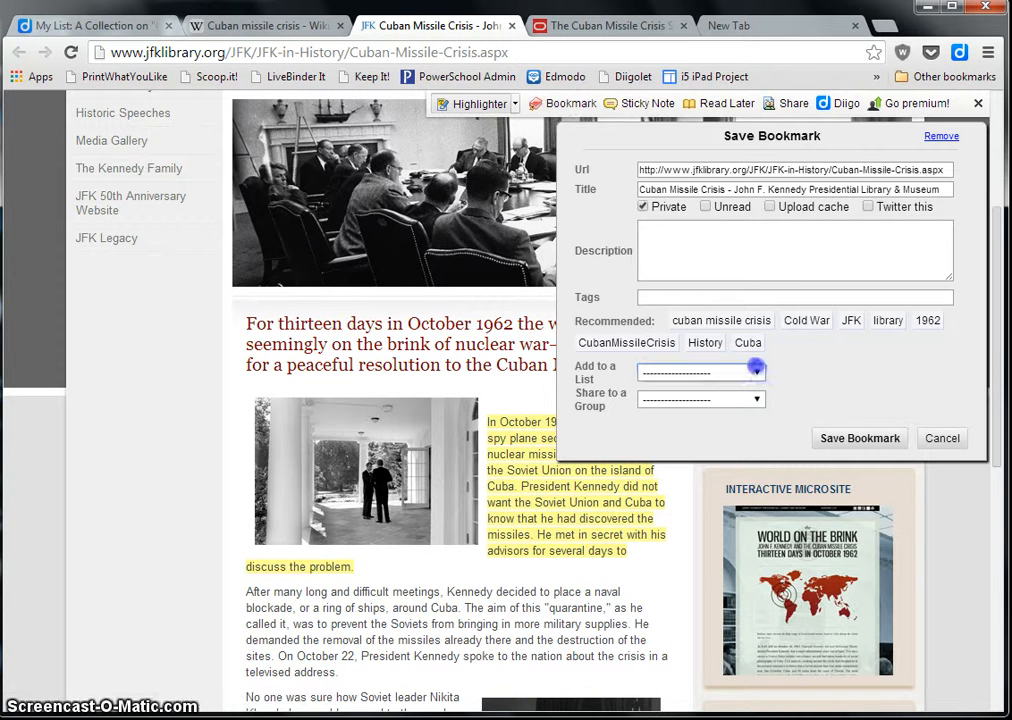
pyautogui.click(708, 420)
pyautogui.click(858, 438)
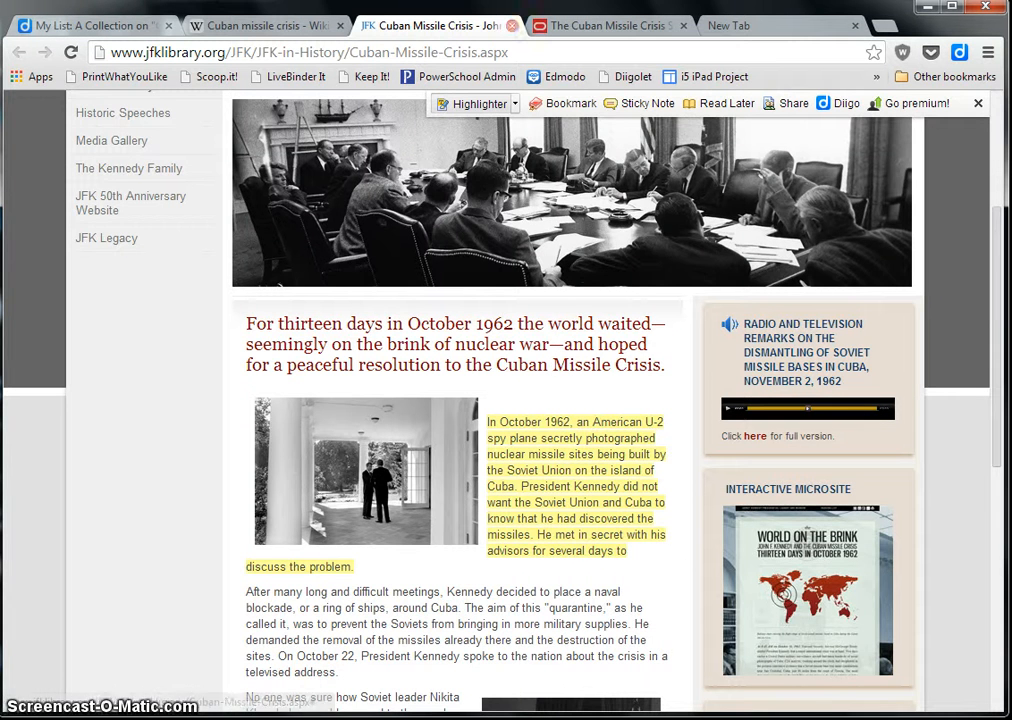
# Close the JFK Library page and refresh the Cuban Missile Crisis list in Diigo.
pyautogui.click(512, 25)
pyautogui.click(105, 24)
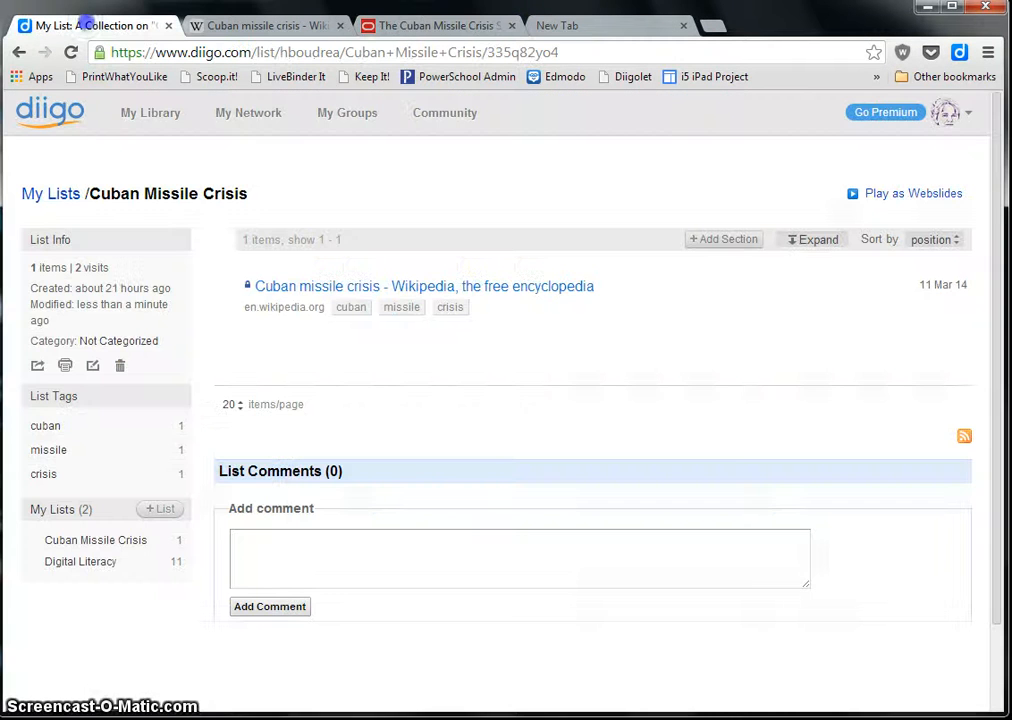
pyautogui.click(98, 540)
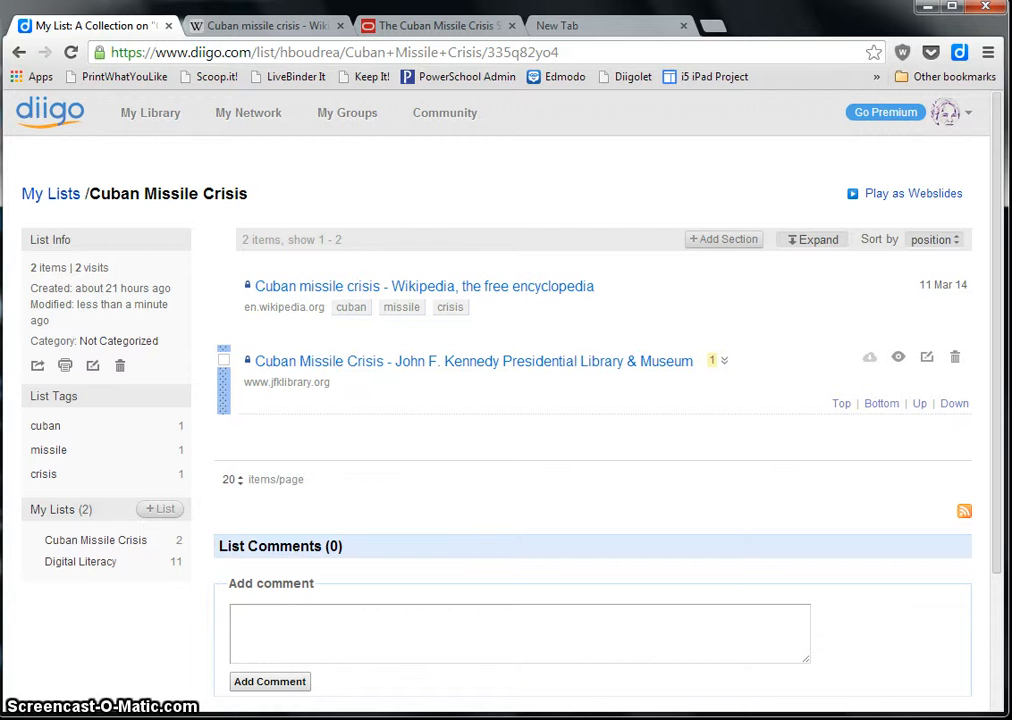
# View the JFK Library bookmark's highlighted text and its annotation options in the list, and collapse it.
pyautogui.click(724, 361)
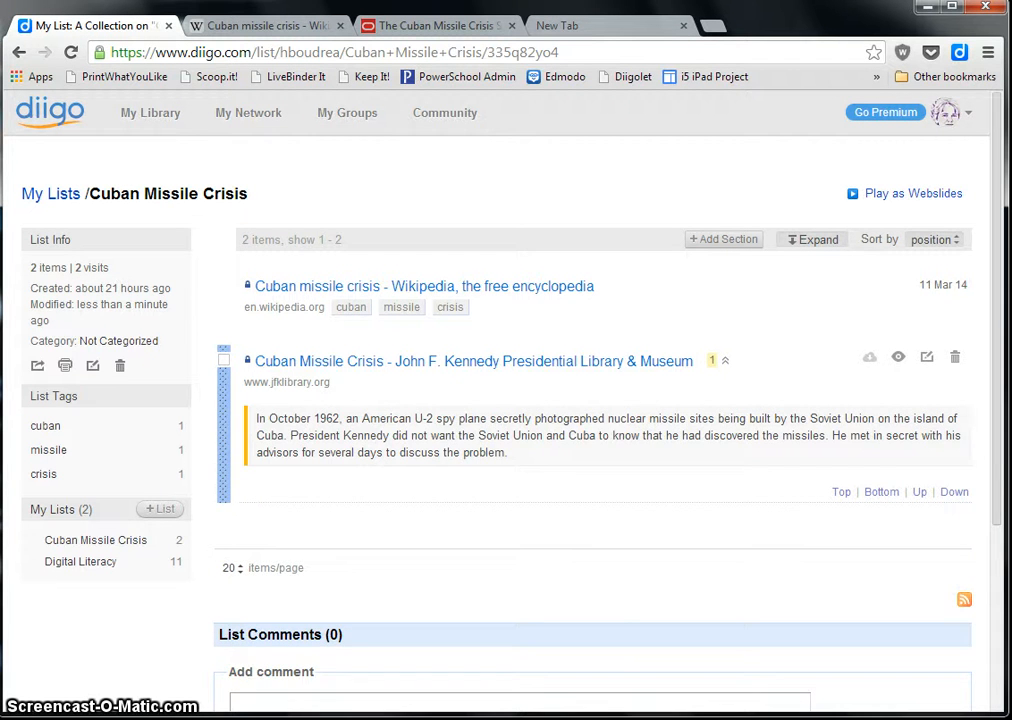
pyautogui.click(724, 361)
pyautogui.click(724, 361)
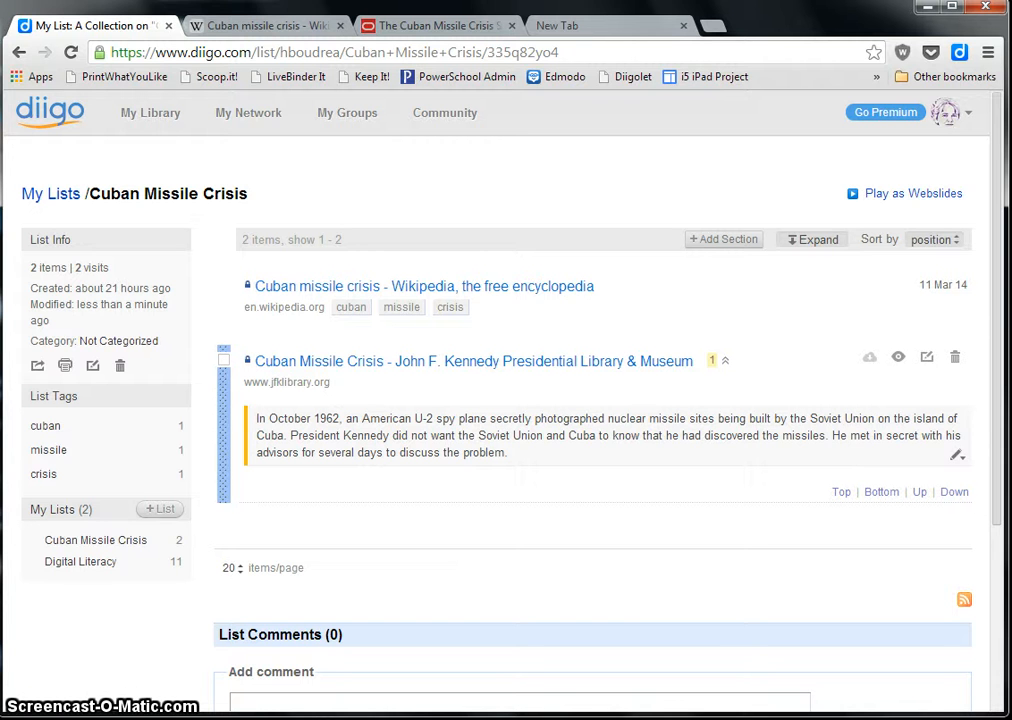
pyautogui.click(956, 455)
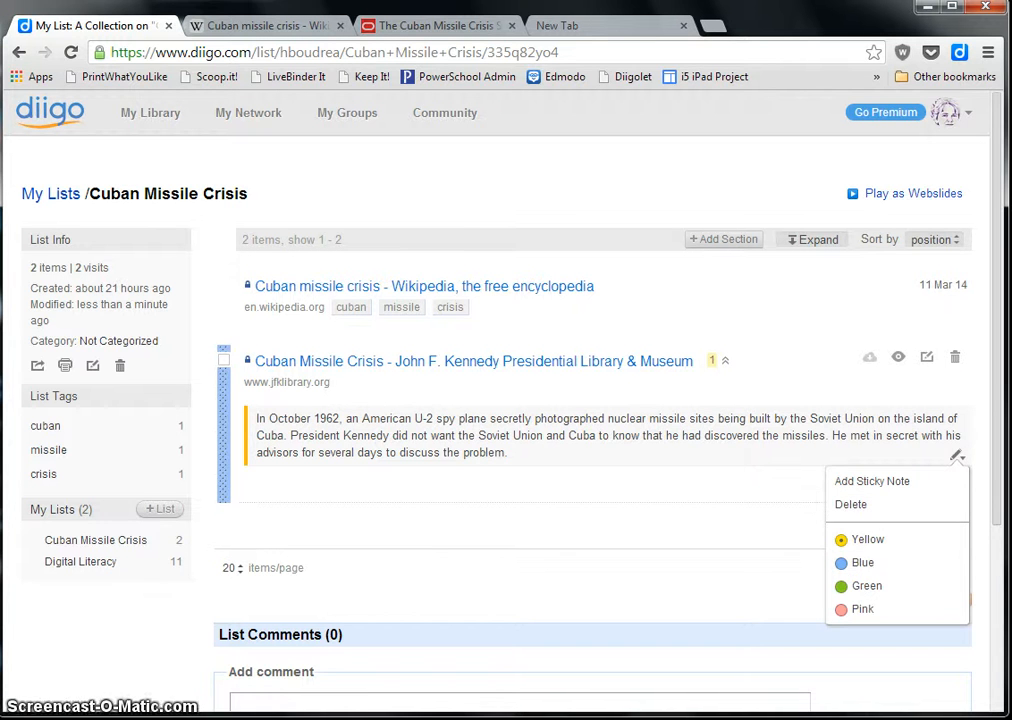
pyautogui.click(725, 361)
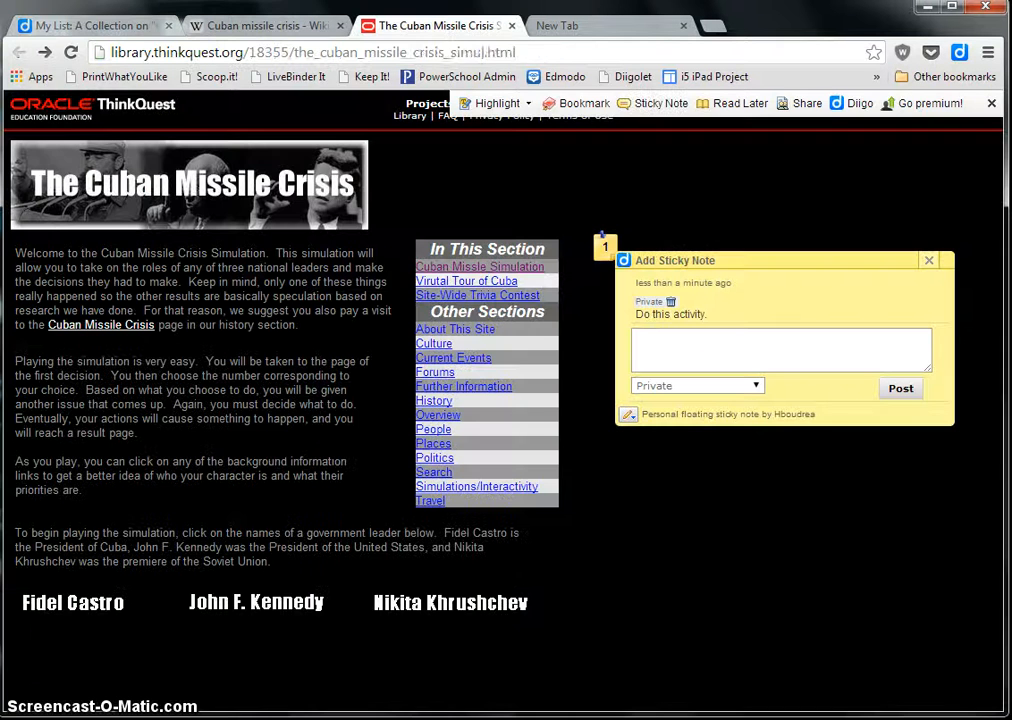
# Save the ThinkQuest Cuban Missile Crisis Simulation page as a bookmark in the Cuban Missile Crisis list.
pyautogui.click(435, 25)
pyautogui.click(582, 103)
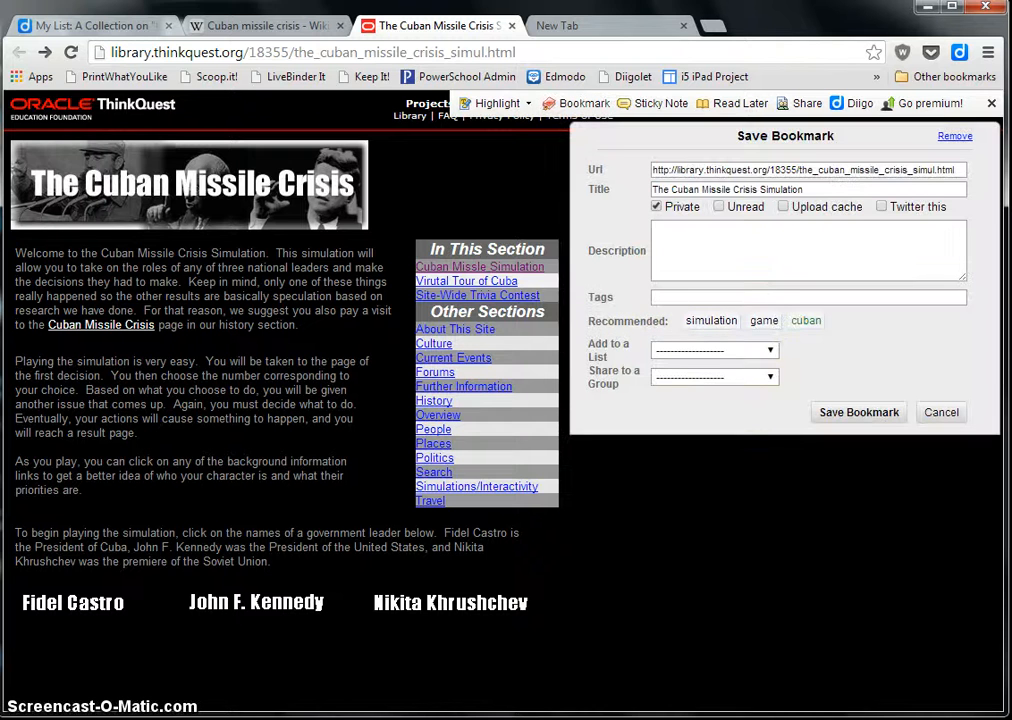
pyautogui.click(740, 350)
pyautogui.click(722, 388)
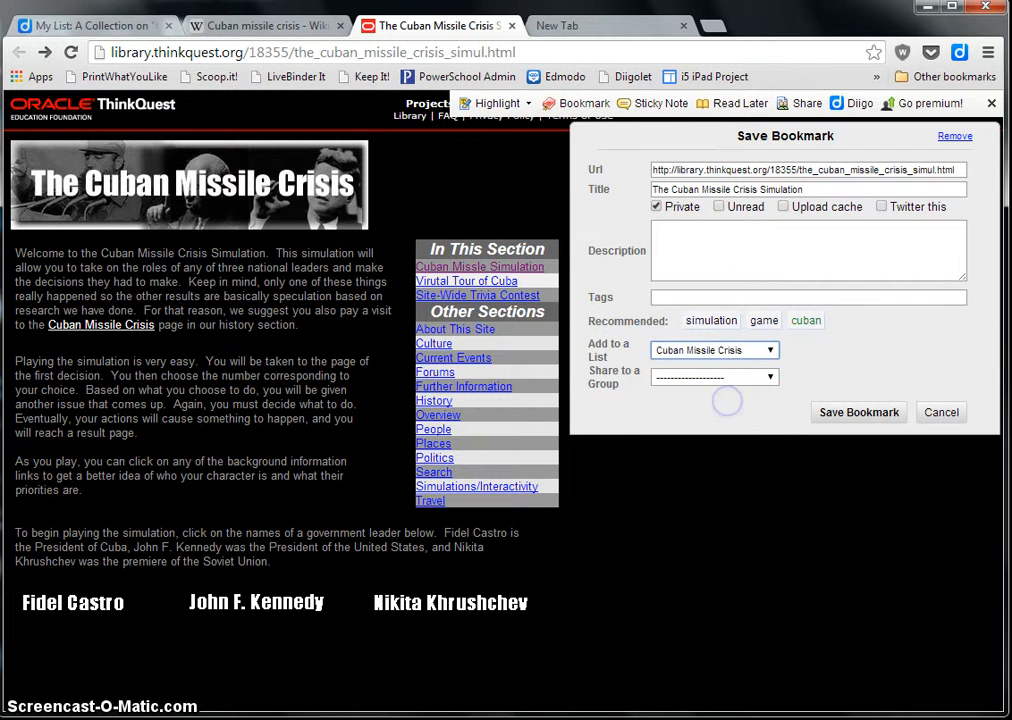
pyautogui.click(857, 412)
pyautogui.click(555, 26)
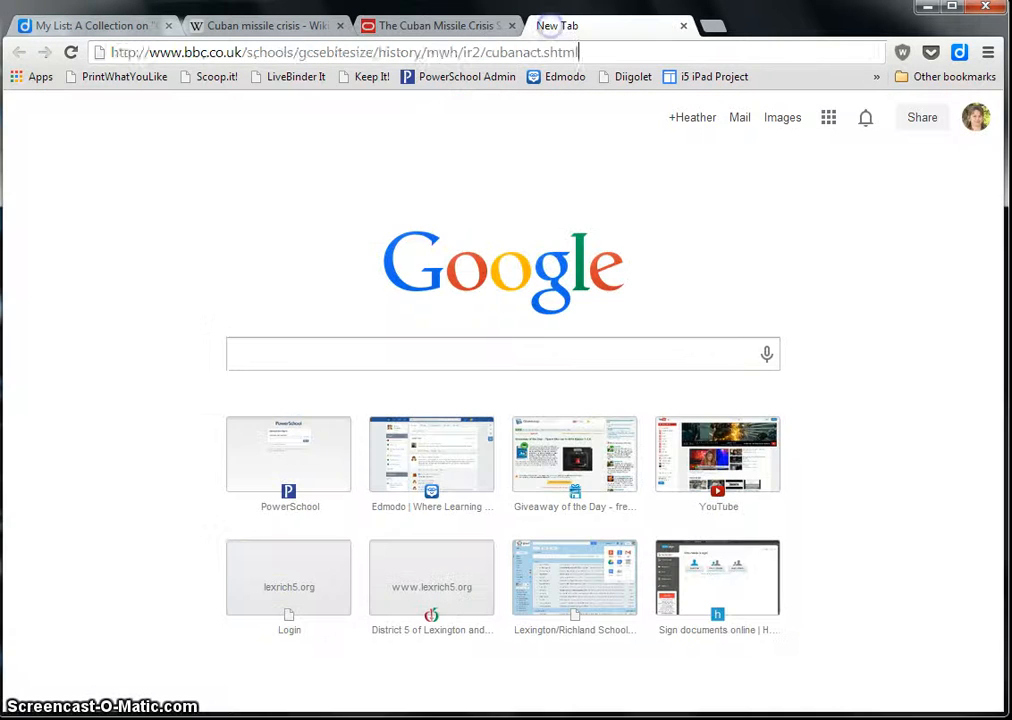
pyautogui.press('Return')
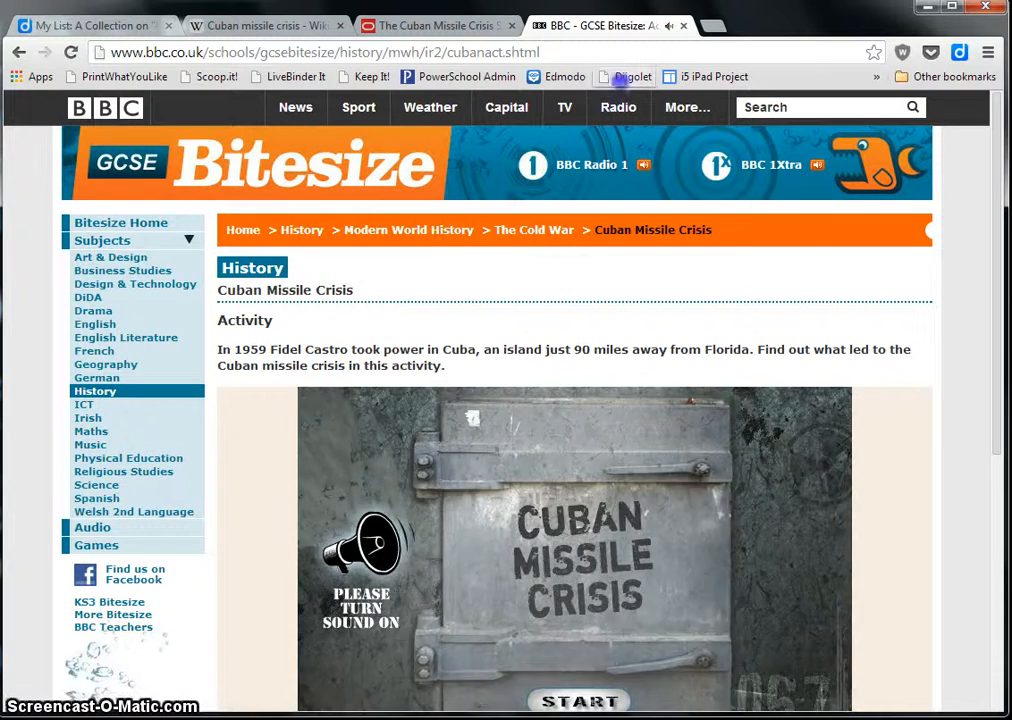
pyautogui.click(626, 78)
# Save the BBC GCSE Bitesize activity page as a bookmark in the Cuban Missile Crisis list.
pyautogui.click(566, 104)
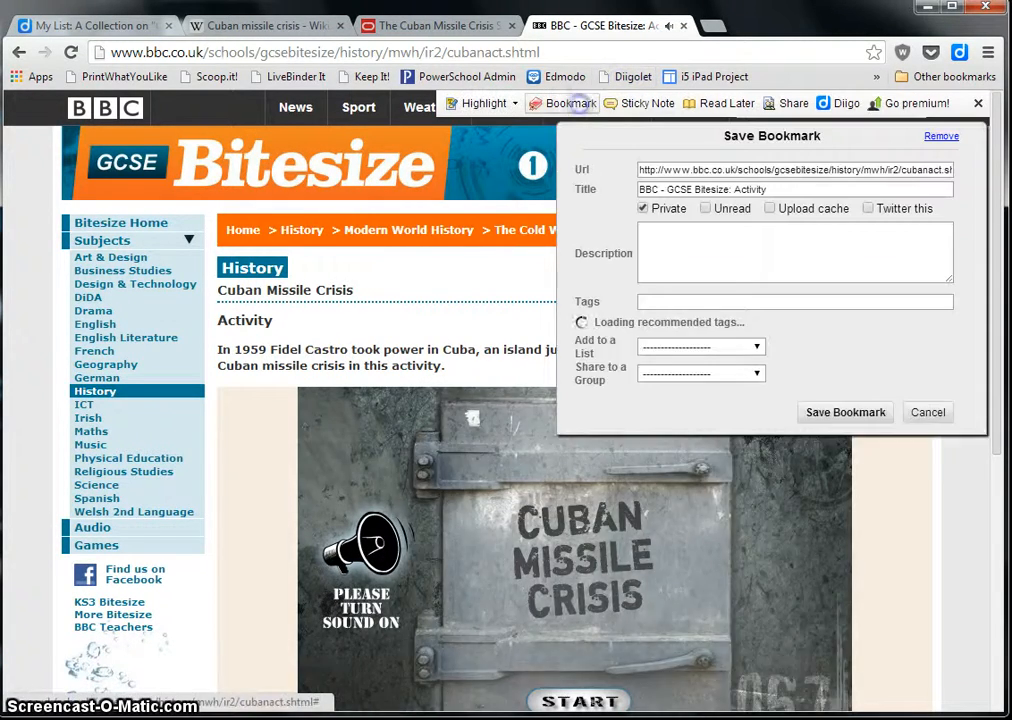
pyautogui.click(712, 377)
pyautogui.click(700, 447)
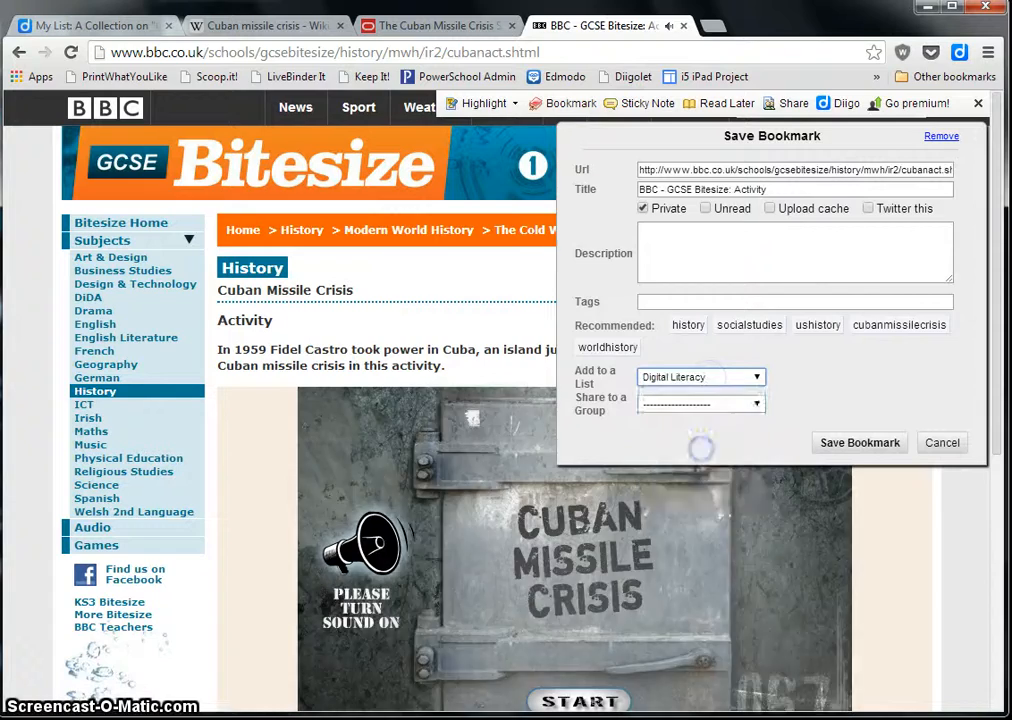
pyautogui.click(730, 377)
pyautogui.click(700, 423)
pyautogui.click(843, 441)
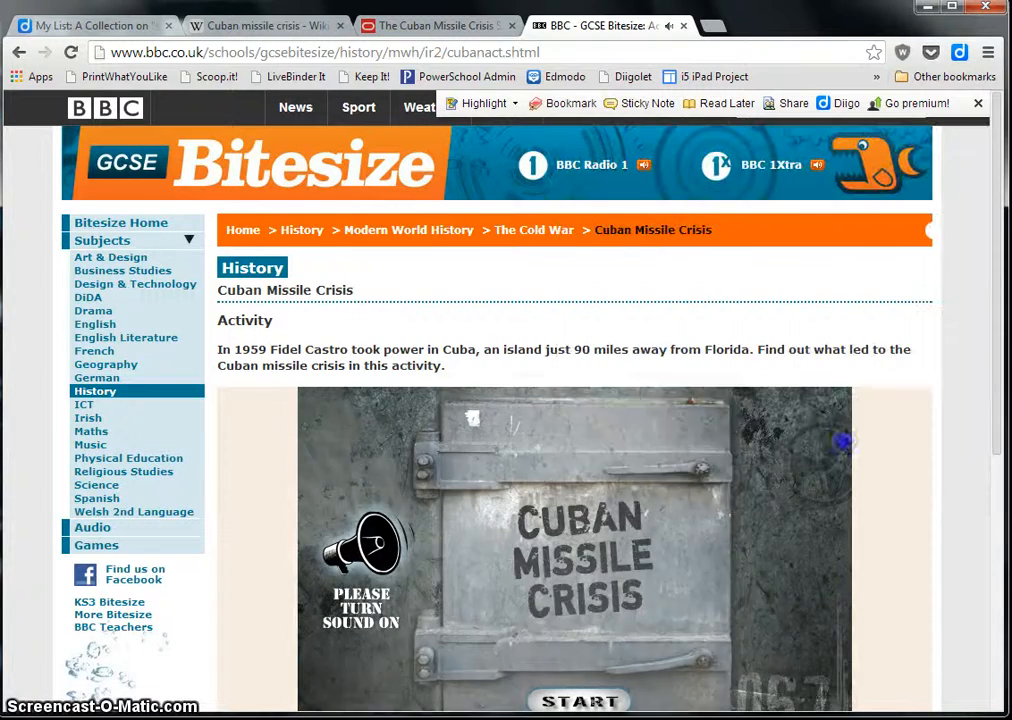
# Close the BBC, ThinkQuest and Wikipedia pages and refresh the Cuban Missile Crisis list in Diigo.
pyautogui.click(683, 25)
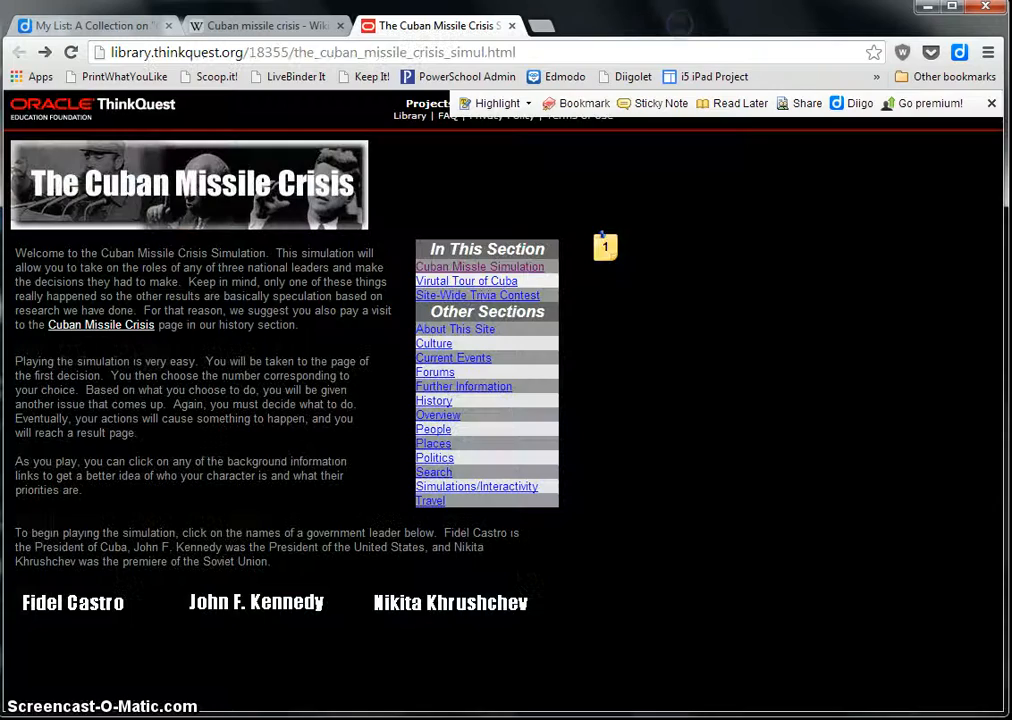
pyautogui.click(511, 25)
pyautogui.click(340, 25)
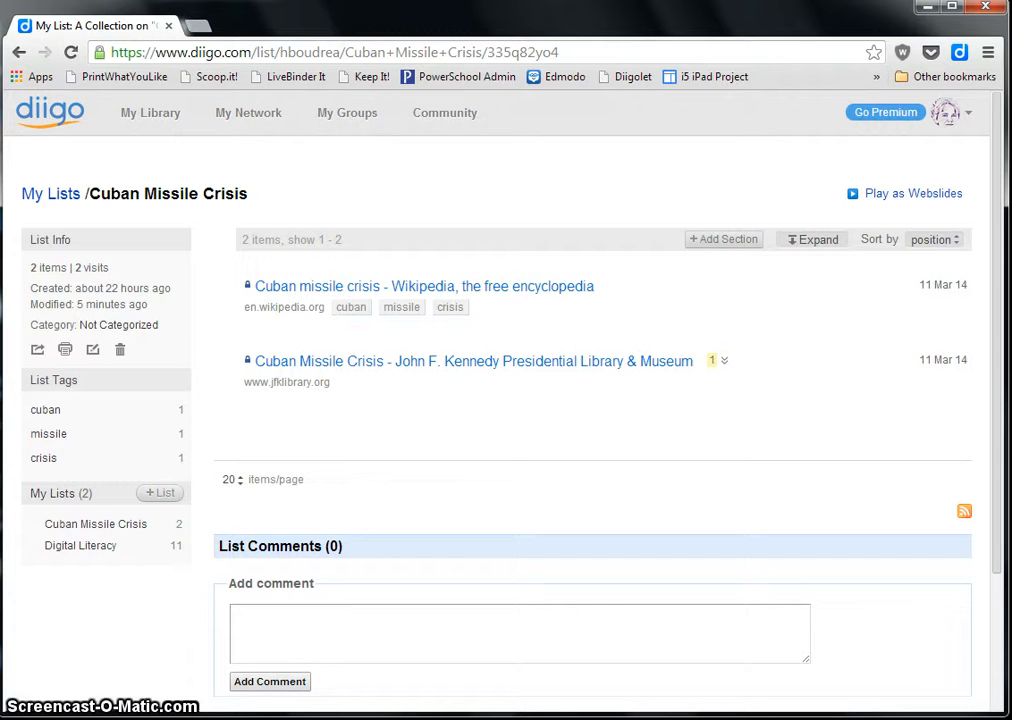
pyautogui.click(100, 523)
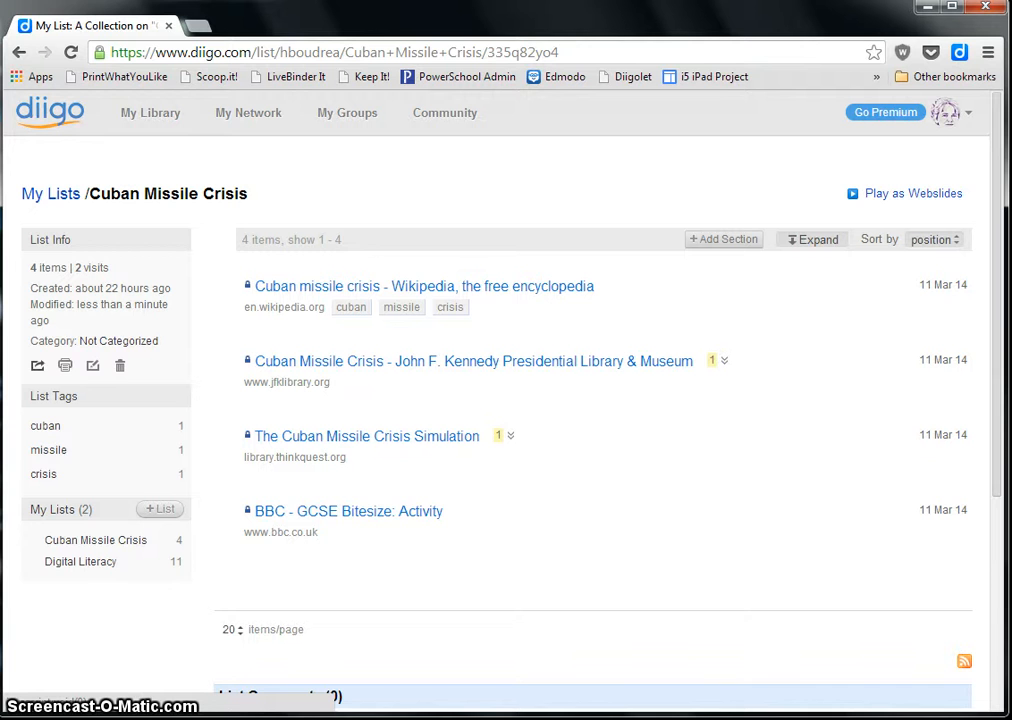
# Get the permalink of the Cuban Missile Crisis list and copy it.
pyautogui.click(37, 365)
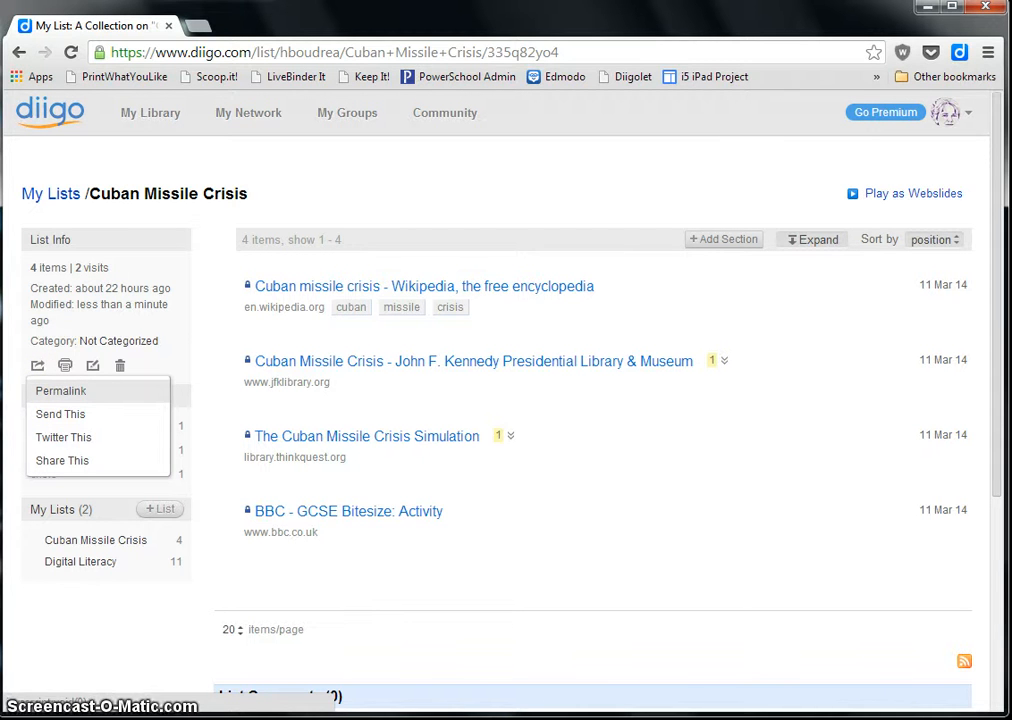
pyautogui.click(88, 390)
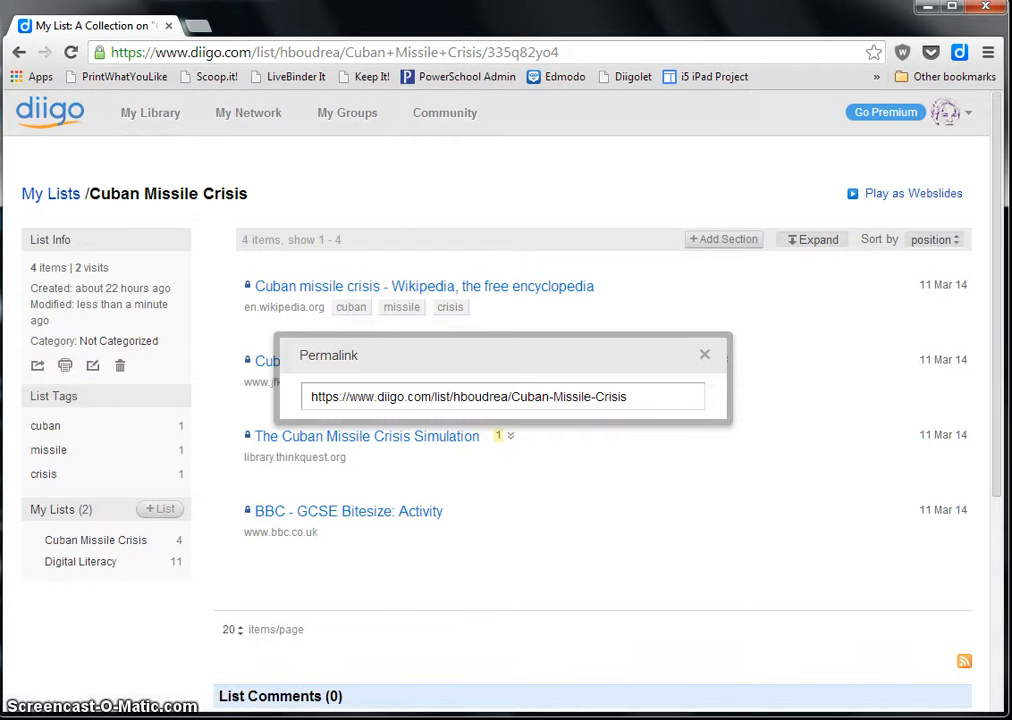
pyautogui.moveTo(630, 397); pyautogui.dragTo(290, 397)
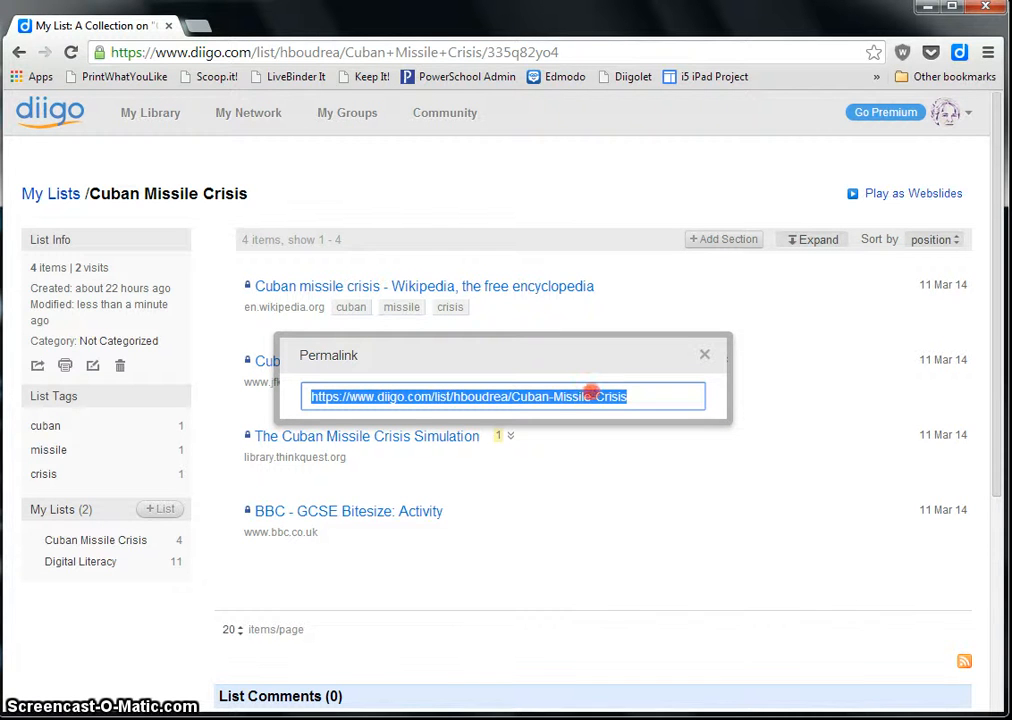
pyautogui.rightClick(592, 394)
pyautogui.click(640, 477)
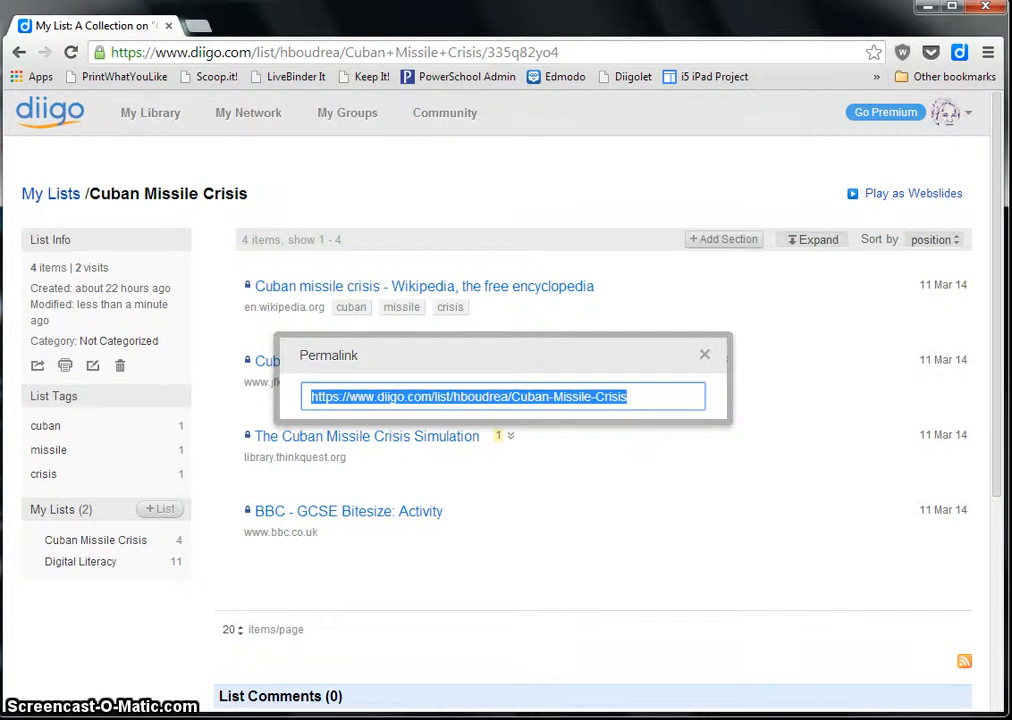
# Check the copied permalink in a new browser tab, close that tab, and dismiss the Permalink dialog.
pyautogui.click(197, 25)
pyautogui.rightClick(223, 52)
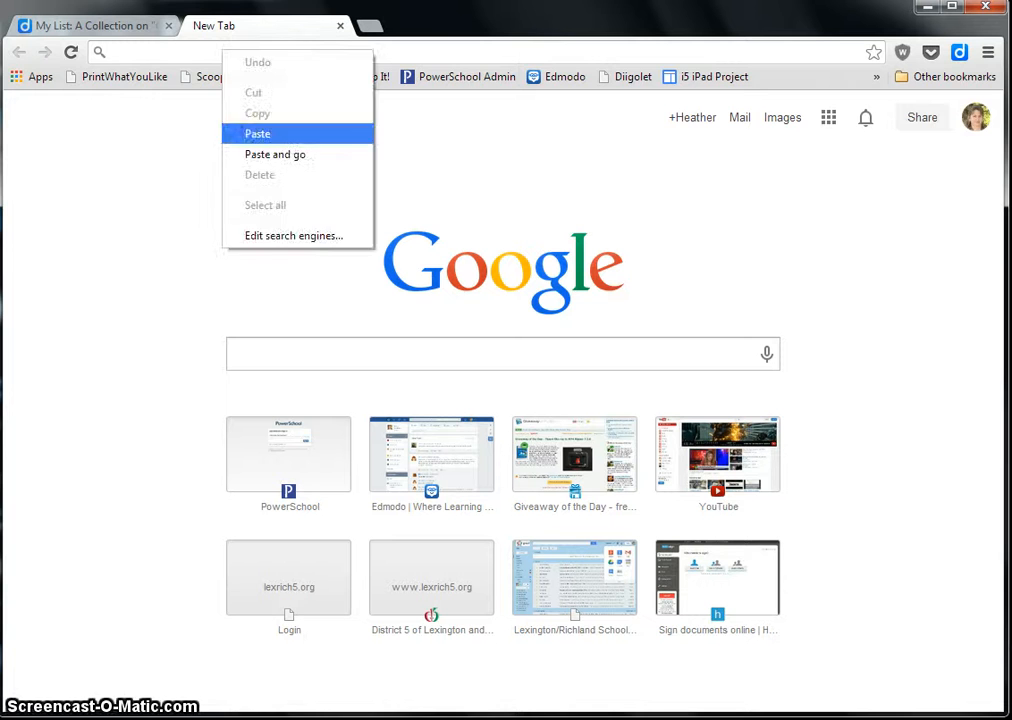
pyautogui.click(252, 133)
pyautogui.press('Return')
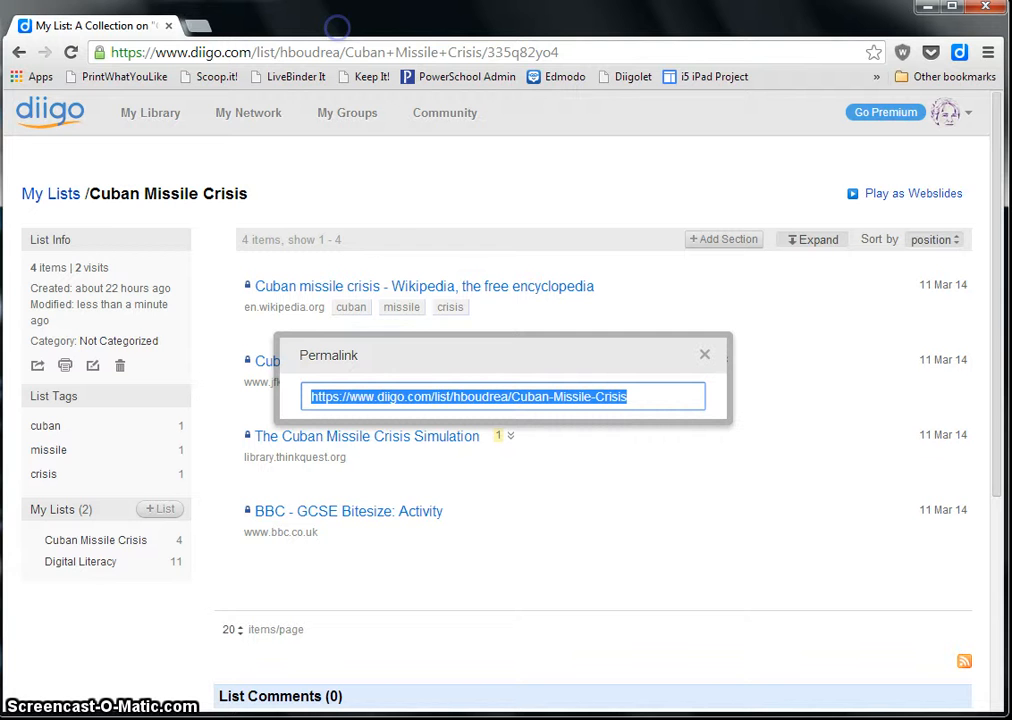
pyautogui.click(705, 354)
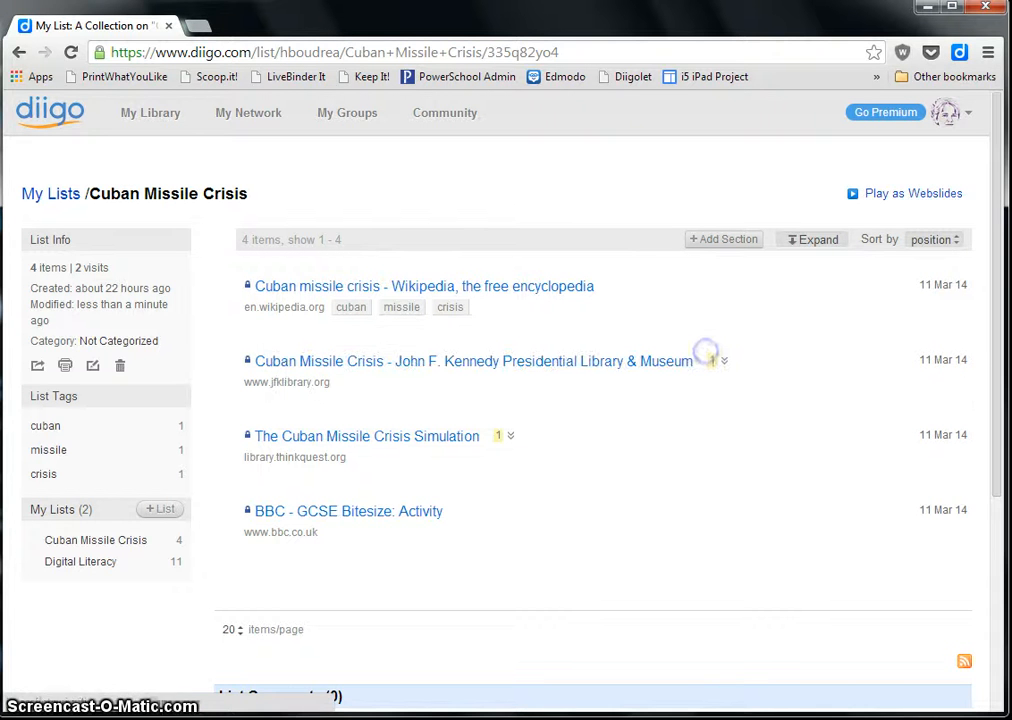
# Sign out of Diigo and open the copied list permalink in a new tab to view the public version.
pyautogui.click(966, 112)
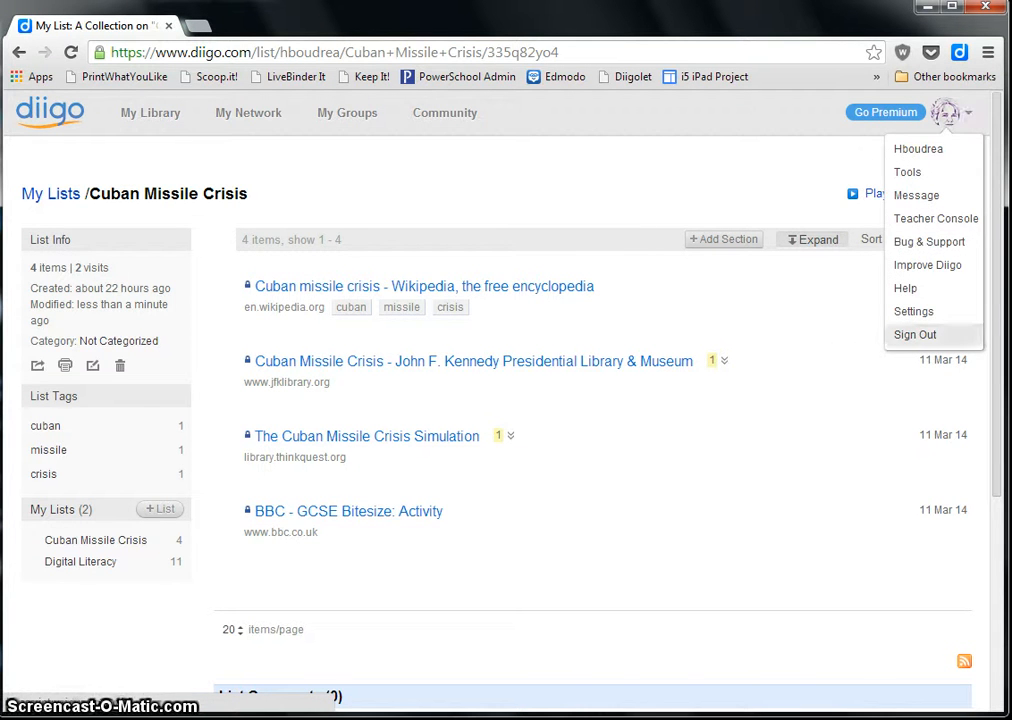
pyautogui.click(915, 334)
pyautogui.hotkey('ctrl', 't')
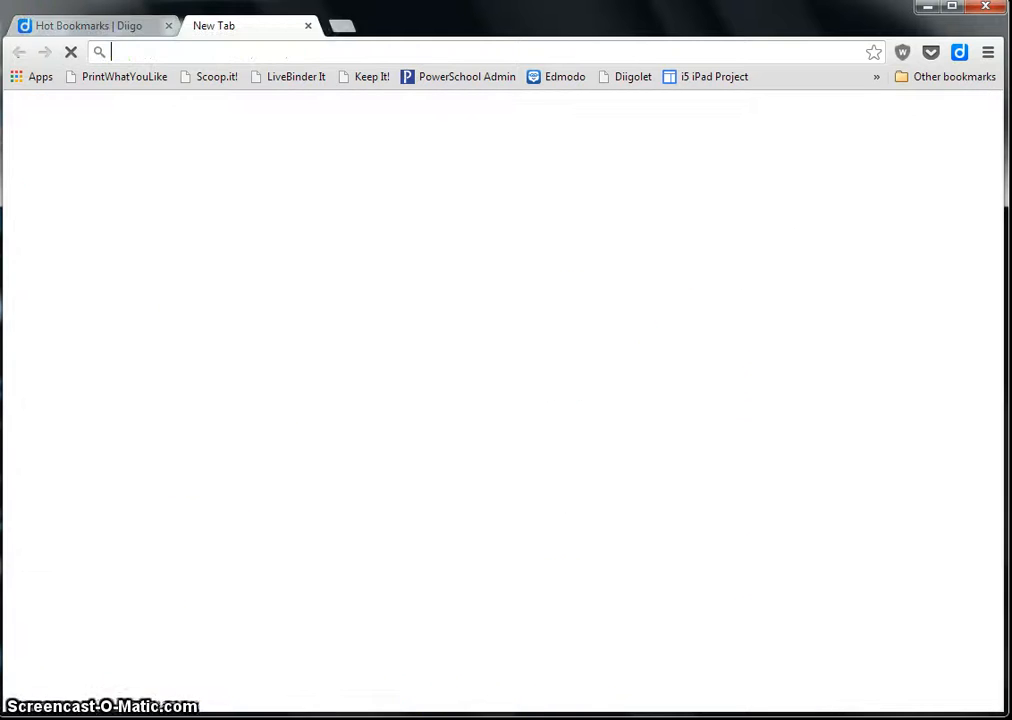
pyautogui.rightClick(210, 51)
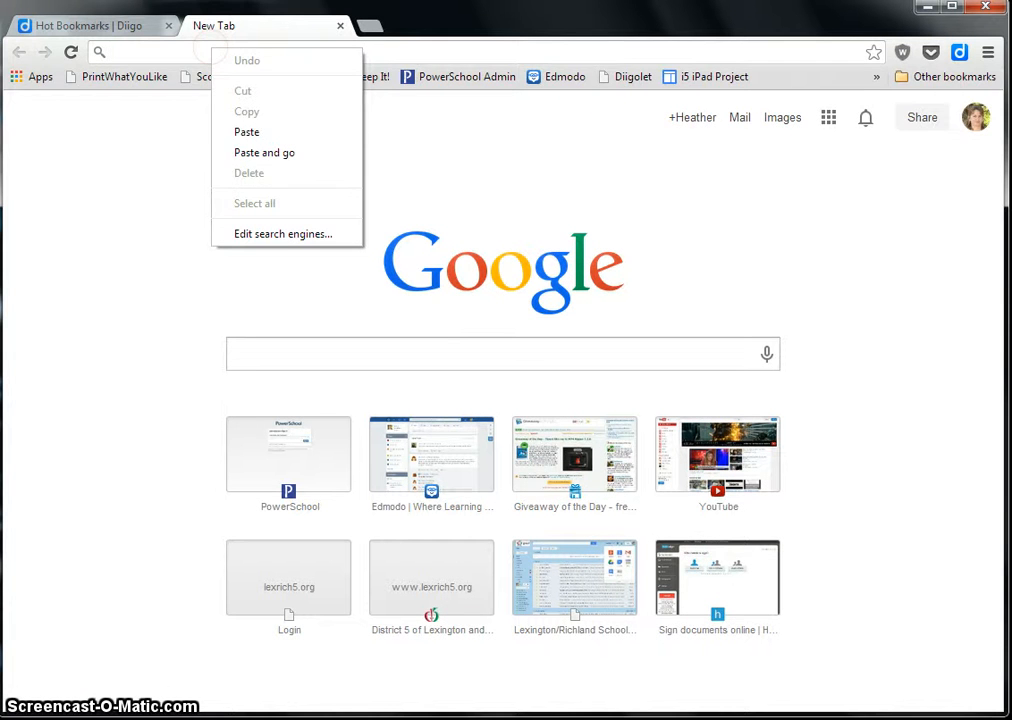
pyautogui.click(246, 131)
pyautogui.press('Return')
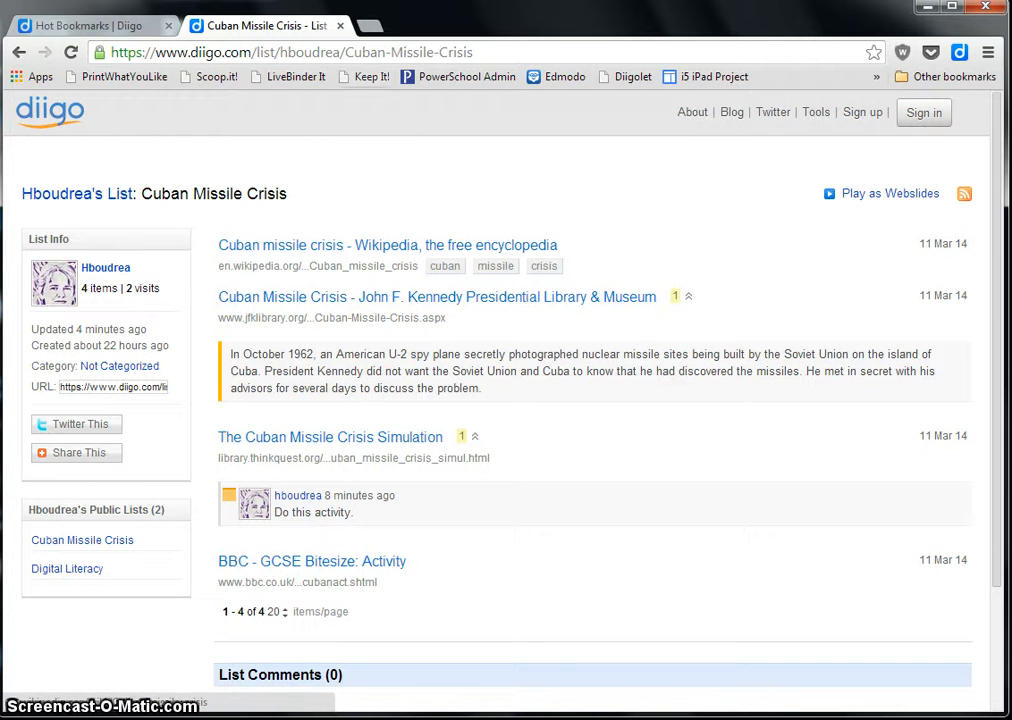
# Close the public list page, sign back in to Diigo, and reopen the Cuban Missile Crisis list.
pyautogui.click(340, 25)
pyautogui.click(924, 113)
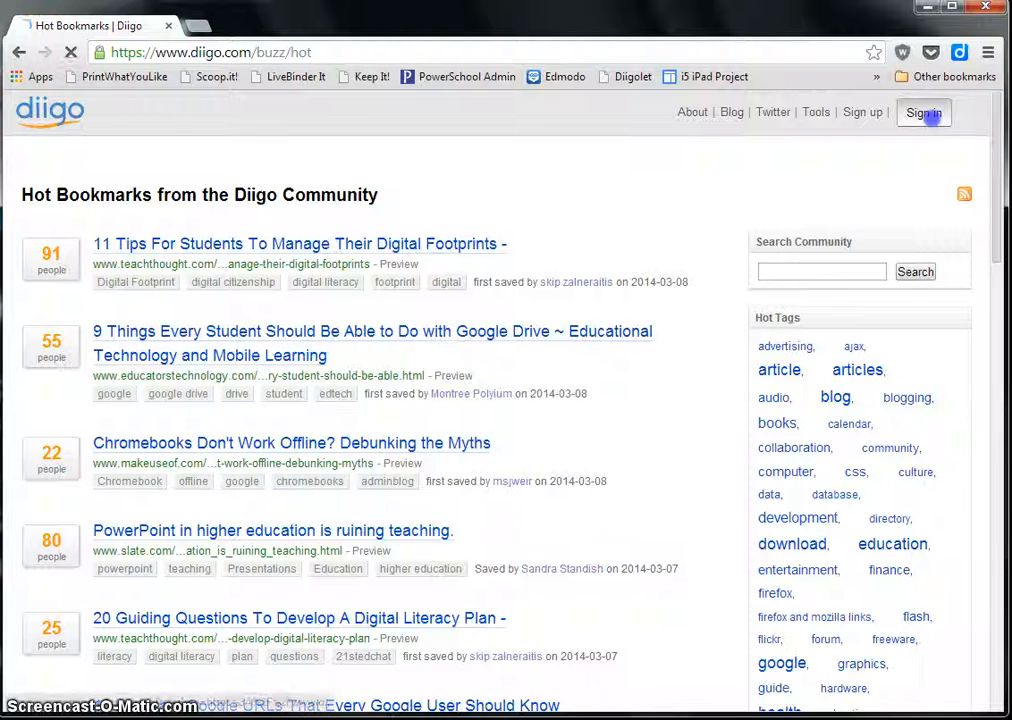
pyautogui.click(545, 289)
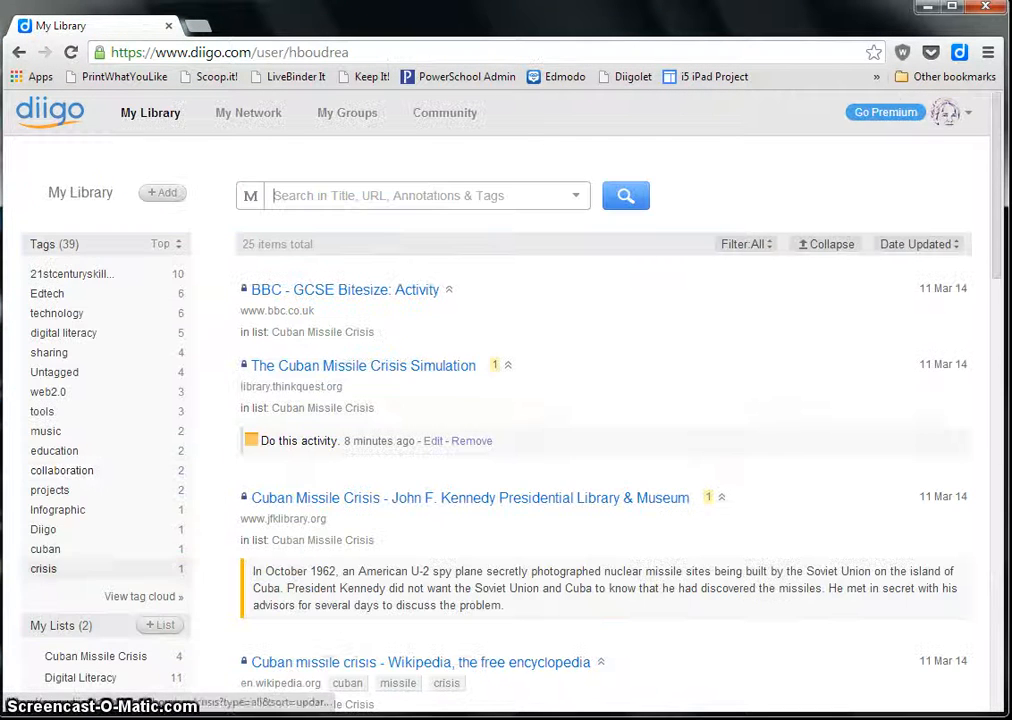
pyautogui.click(95, 656)
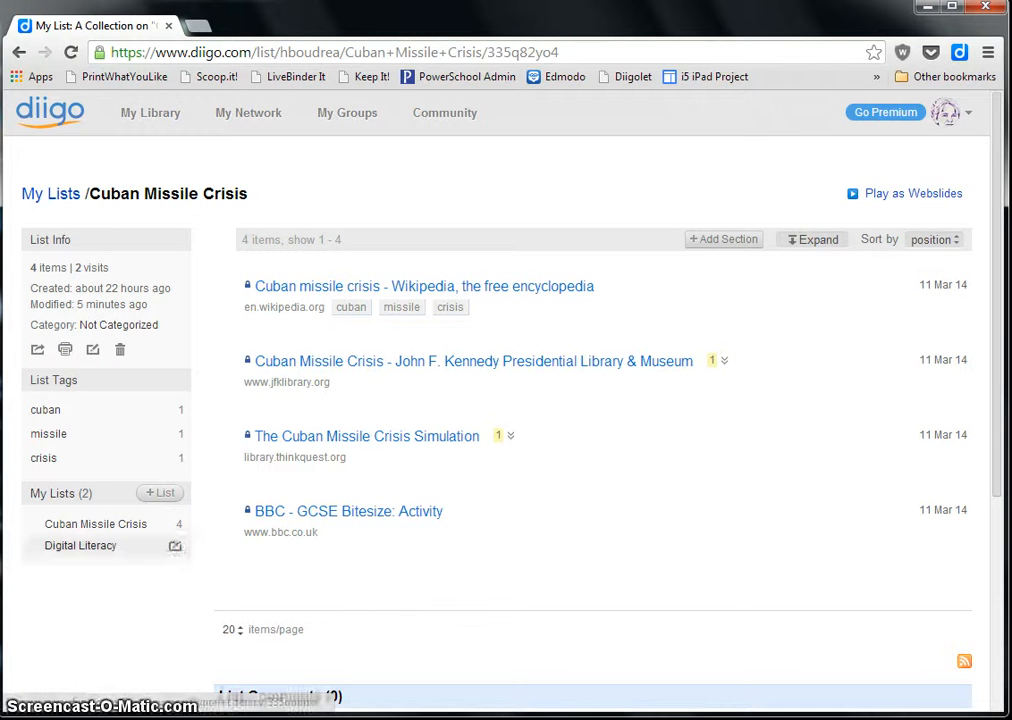
# Examine the list's Send This and Share This options, including the sharing services offered by AddThis.
pyautogui.click(37, 349)
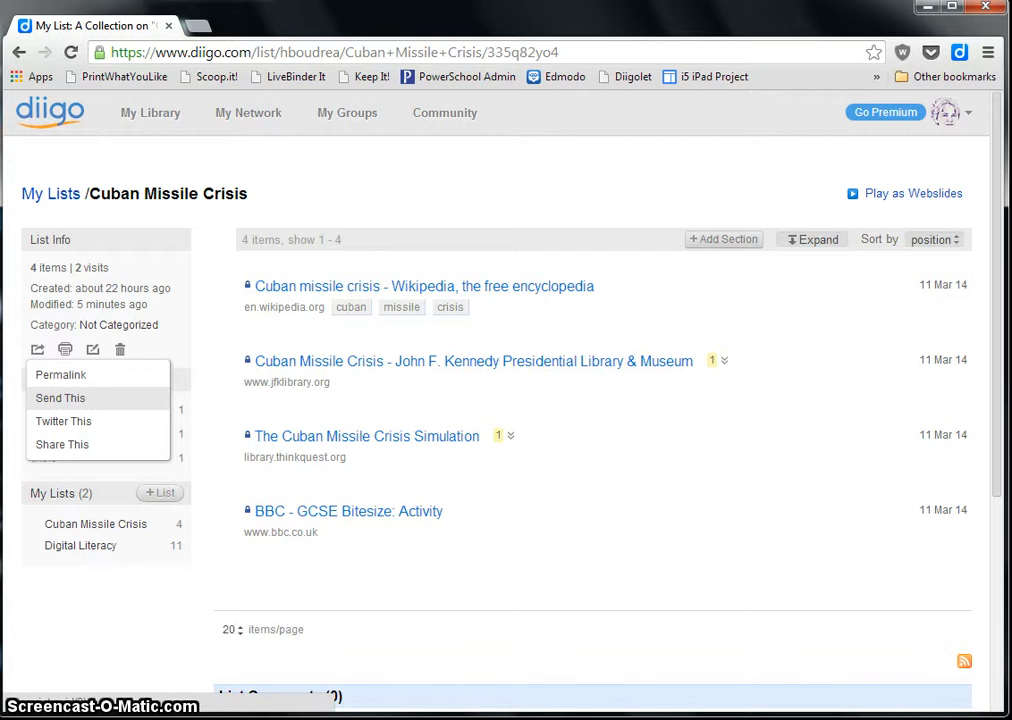
pyautogui.click(61, 398)
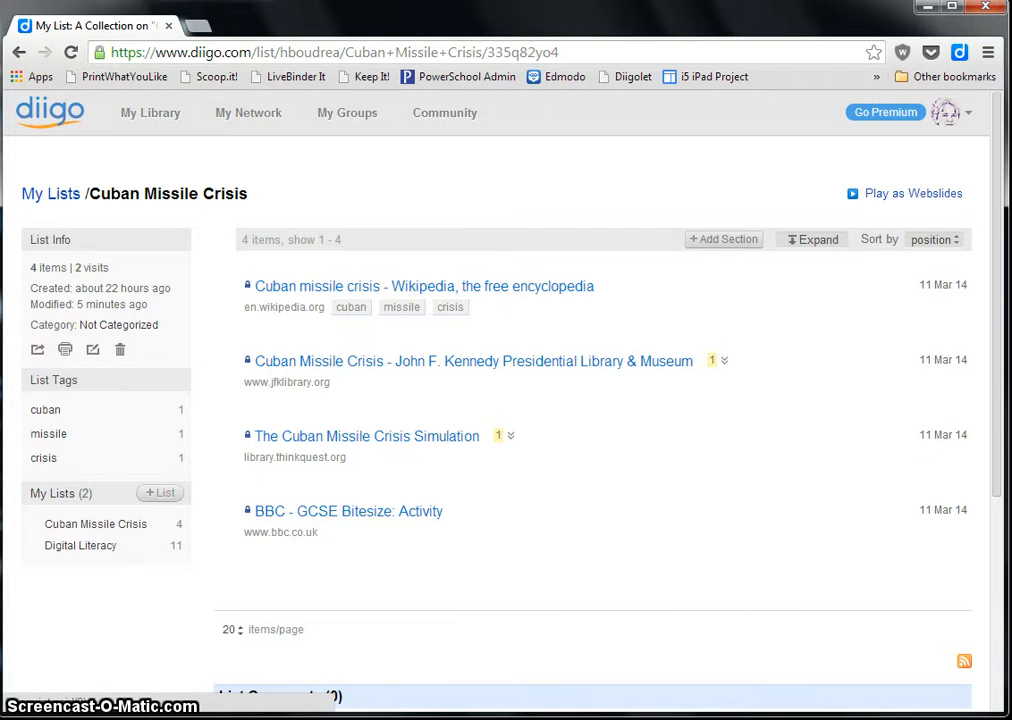
pyautogui.click(37, 349)
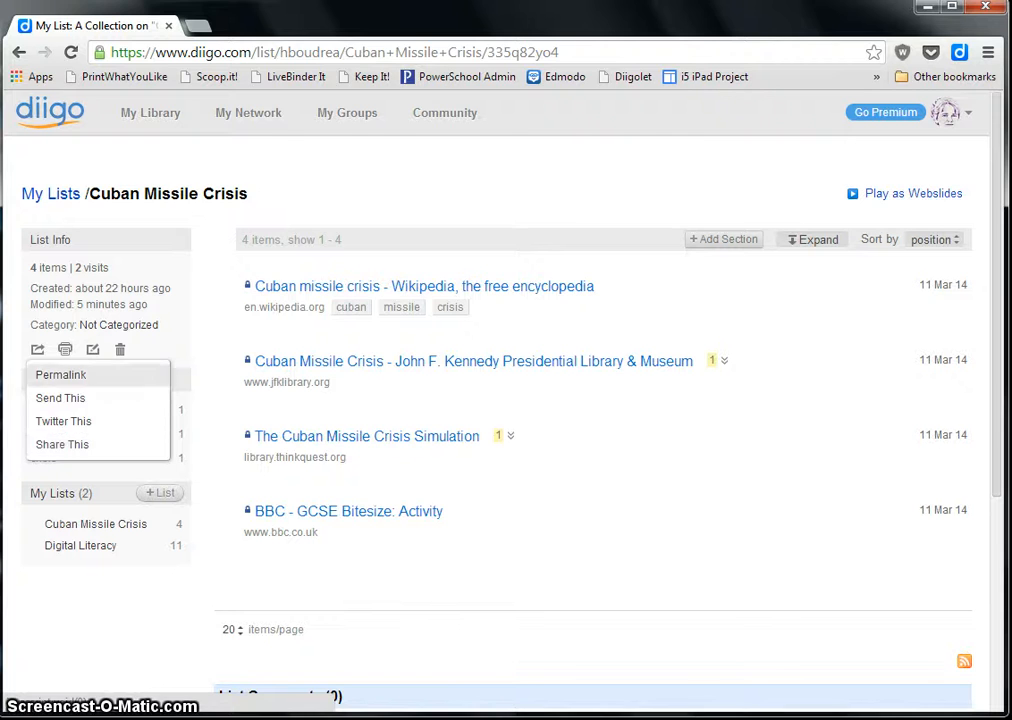
pyautogui.click(79, 442)
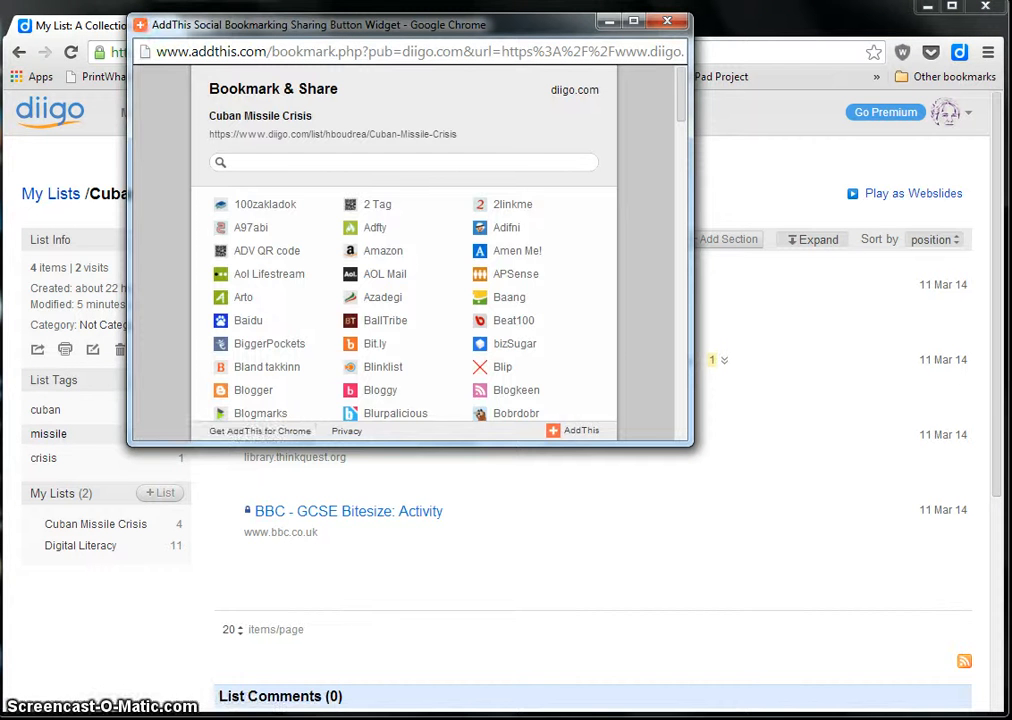
pyautogui.moveTo(679, 115); pyautogui.dragTo(678, 88)
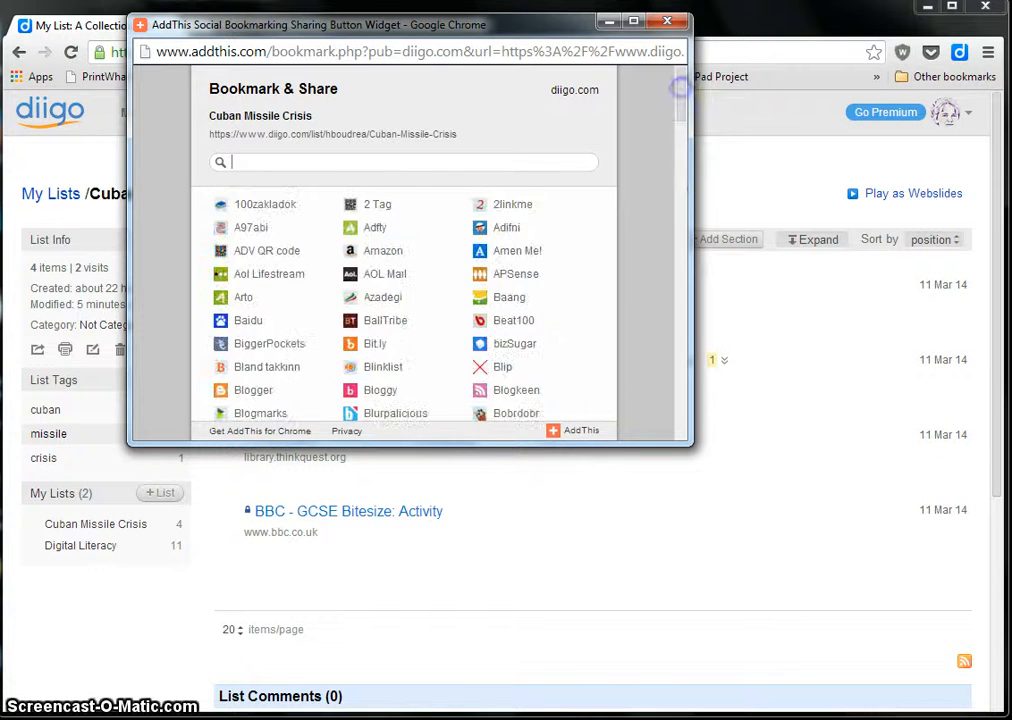
pyautogui.click(668, 20)
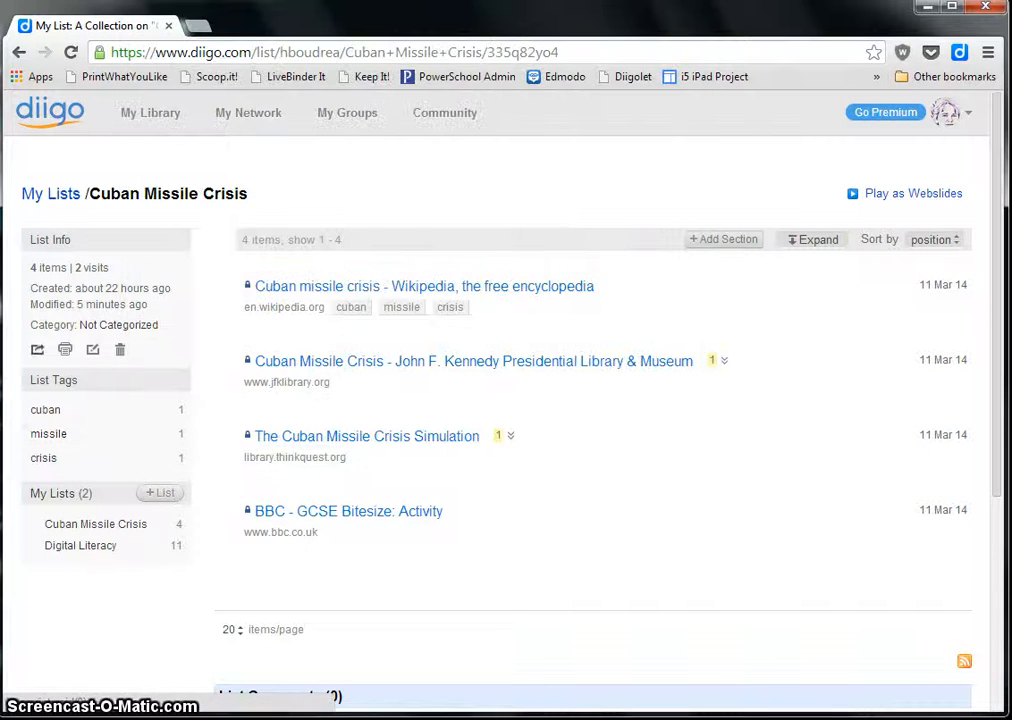
pyautogui.click(37, 349)
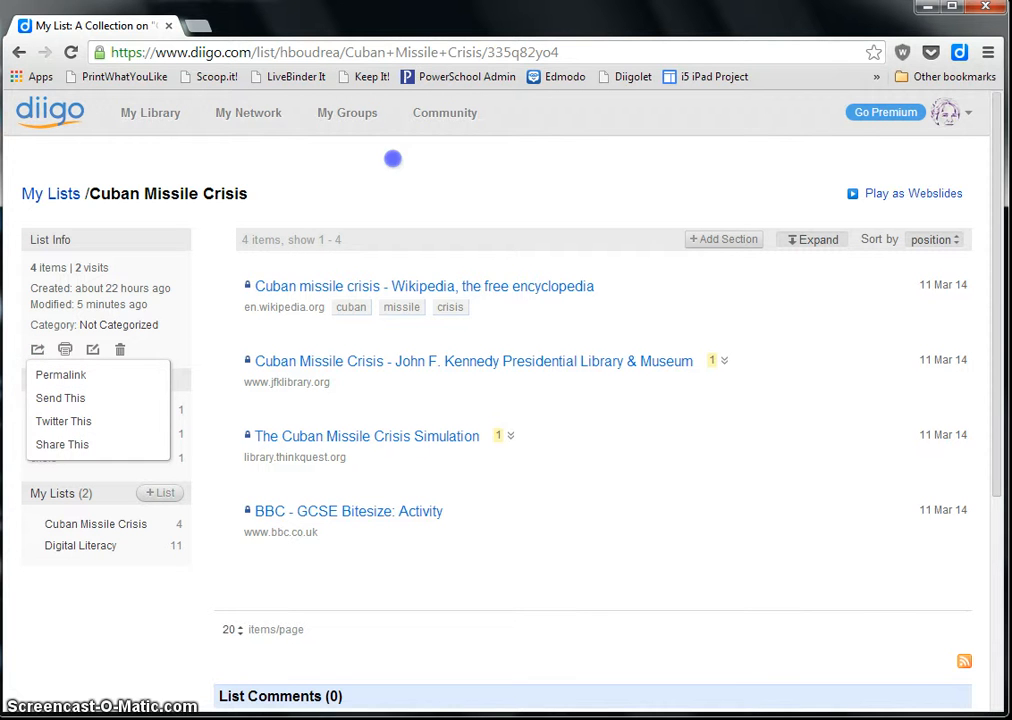
pyautogui.click(392, 158)
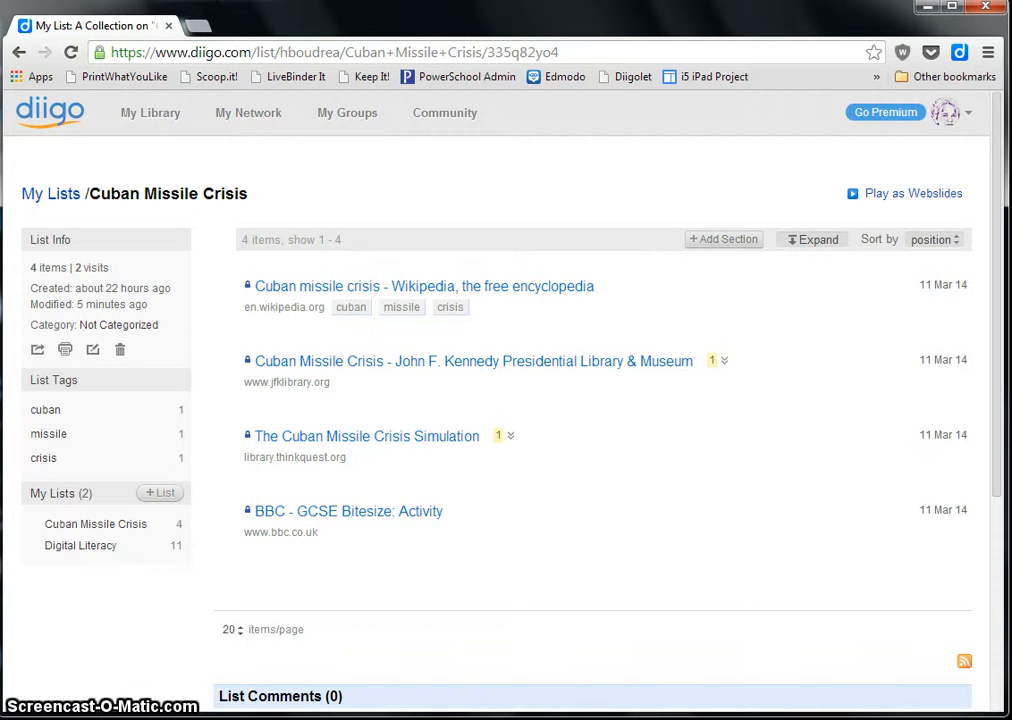